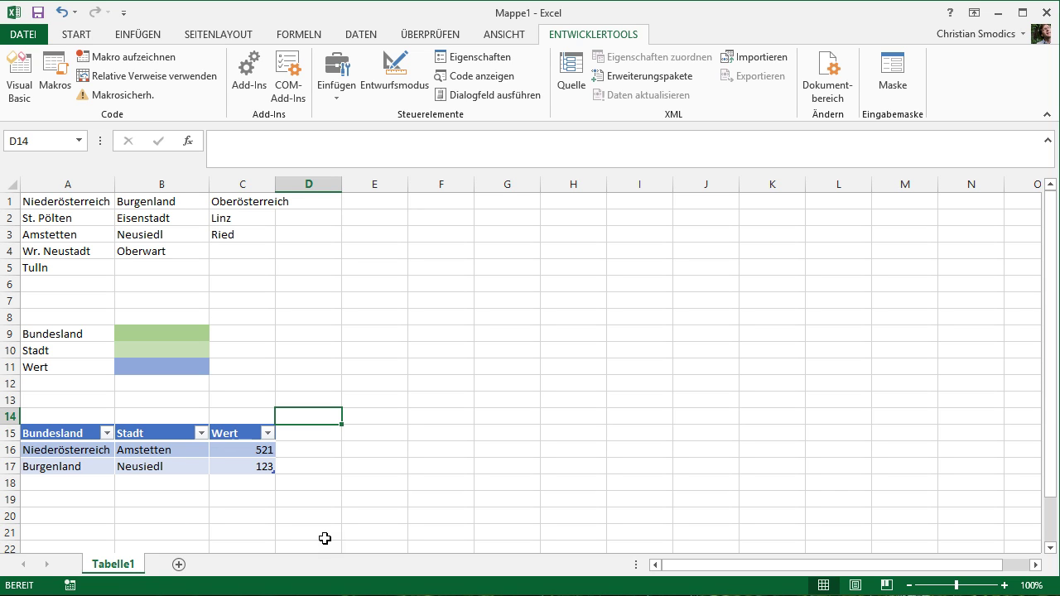
Confirm in the Excel Options ribbon settings that the Entwicklertools tab is switched on.
{"action": "left_click", "coordinate": [300, 333]}
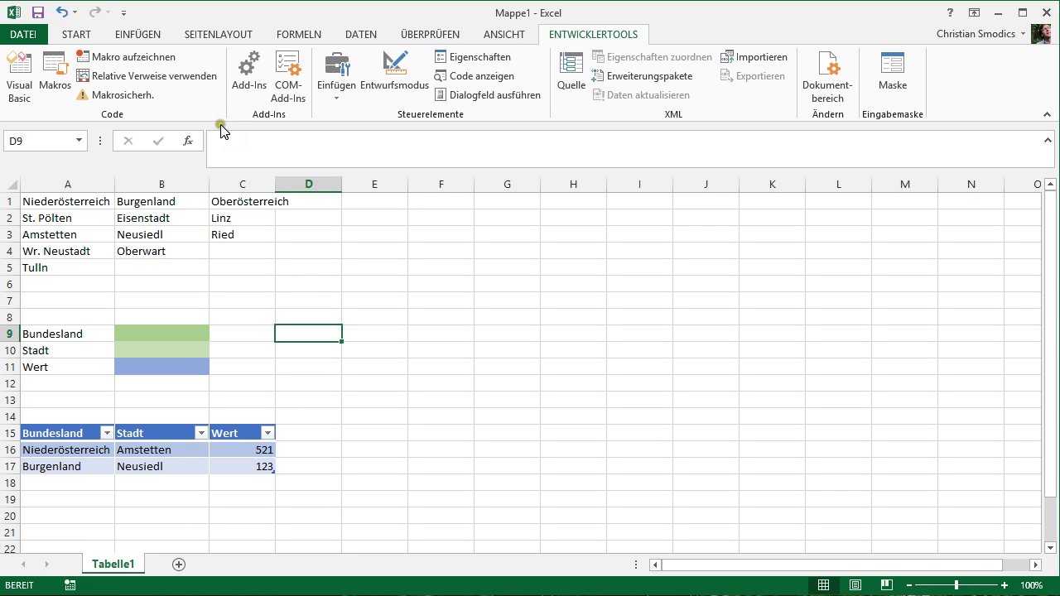
{"action": "left_click", "coordinate": [23, 34]}
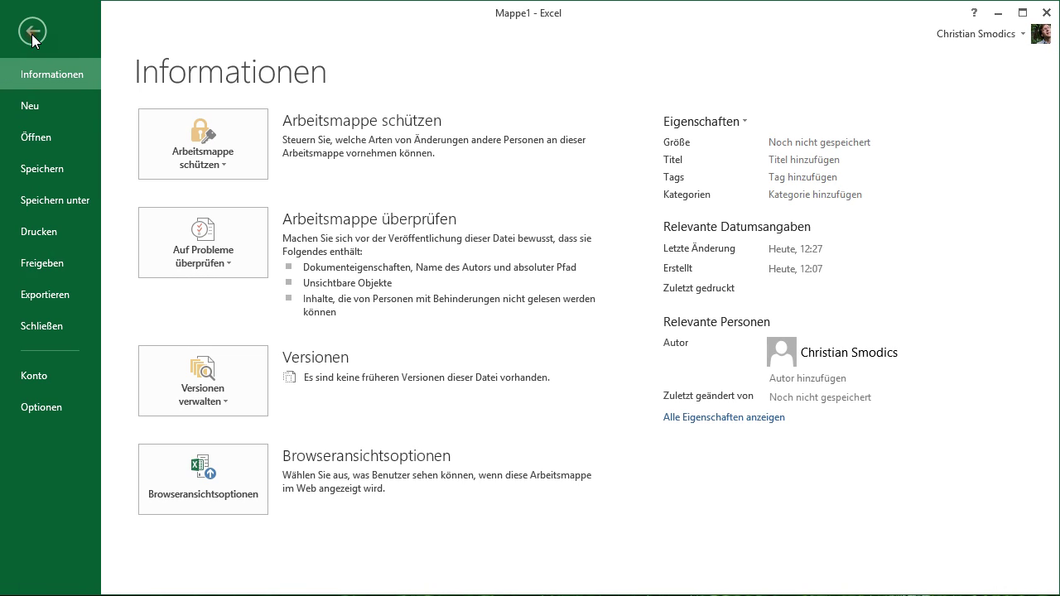
{"action": "left_click", "coordinate": [38, 404]}
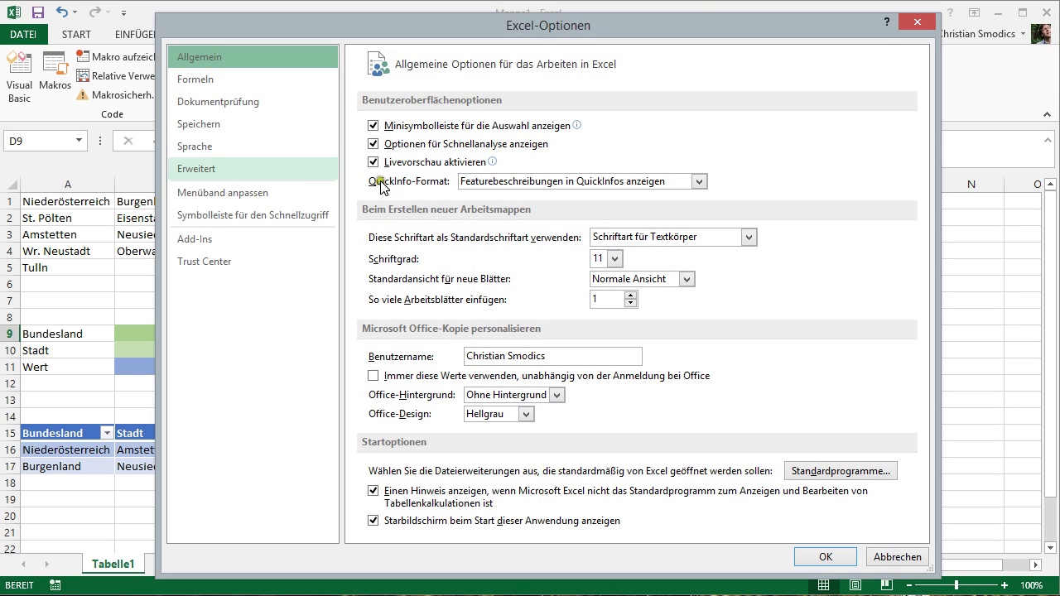
{"action": "left_click", "coordinate": [238, 194]}
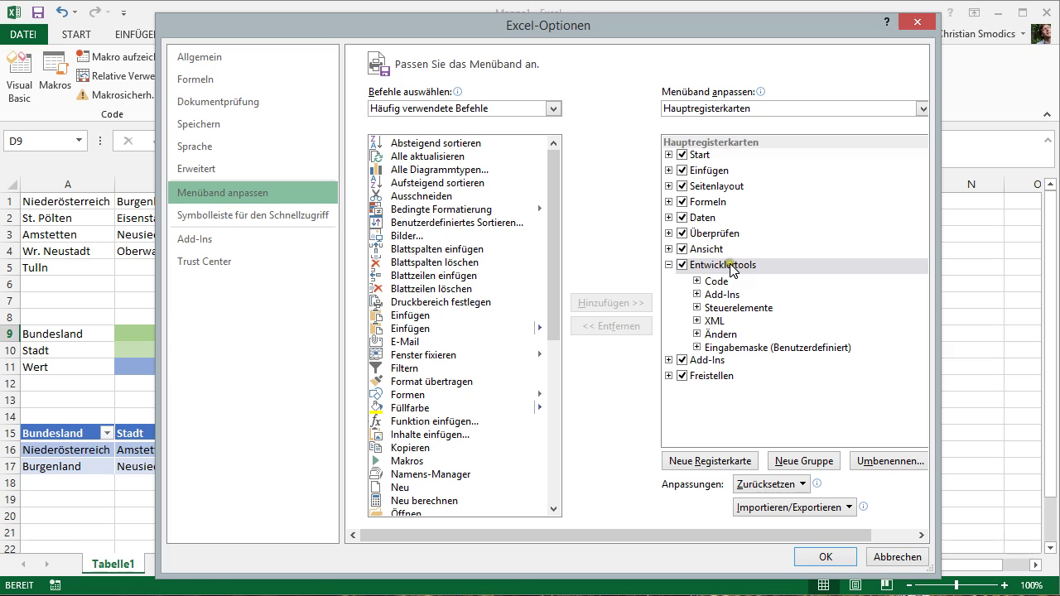
{"action": "left_click", "coordinate": [729, 267]}
{"action": "left_click", "coordinate": [809, 558]}
{"action": "left_click", "coordinate": [710, 264]}
{"action": "left_click", "coordinate": [729, 450]}
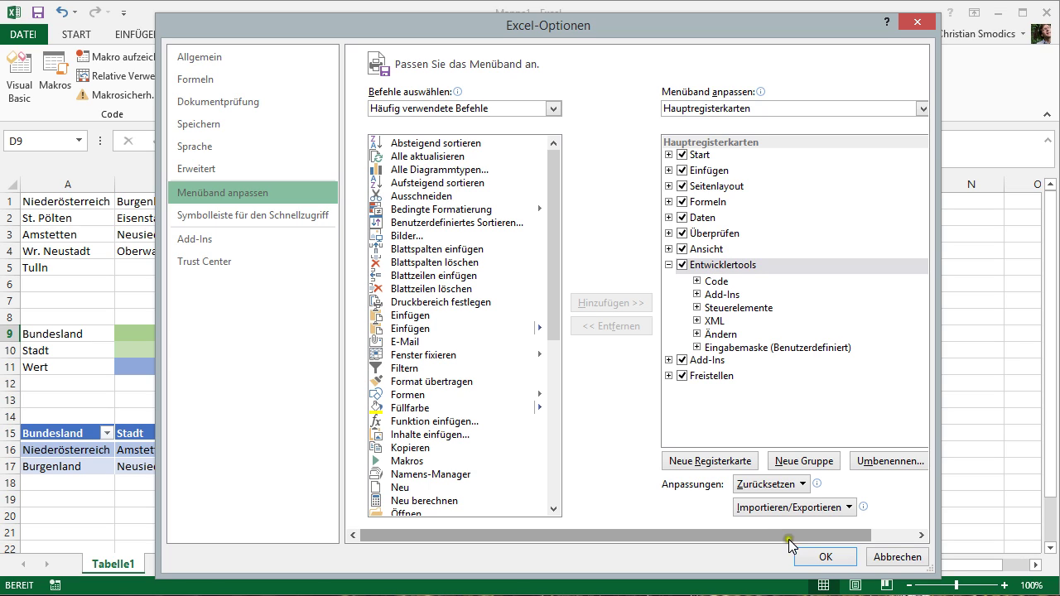
{"action": "left_click", "coordinate": [810, 556]}
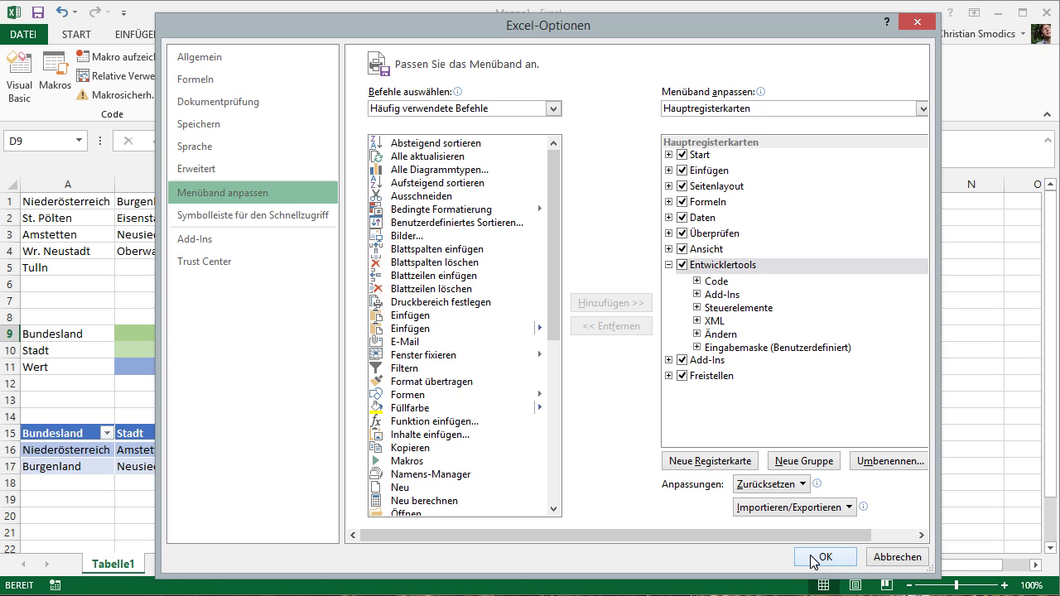
{"action": "left_click", "coordinate": [814, 560]}
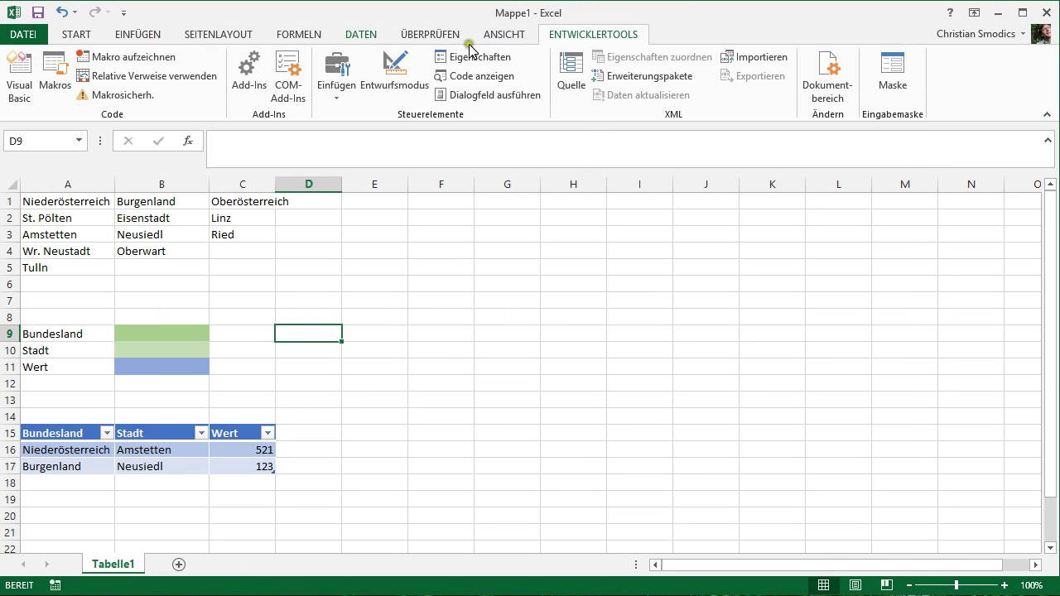
Look over the Entwicklertools tab, then select the Bundesland input cell B9.
{"action": "left_click", "coordinate": [578, 37]}
{"action": "left_click", "coordinate": [588, 33]}
{"action": "left_click", "coordinate": [386, 68]}
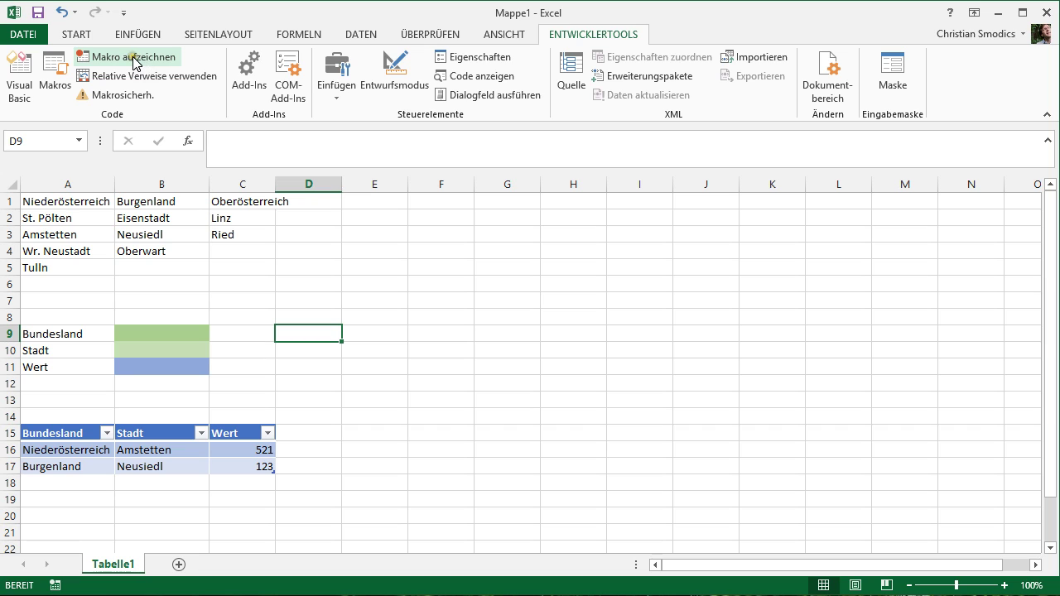
{"action": "left_click", "coordinate": [308, 383]}
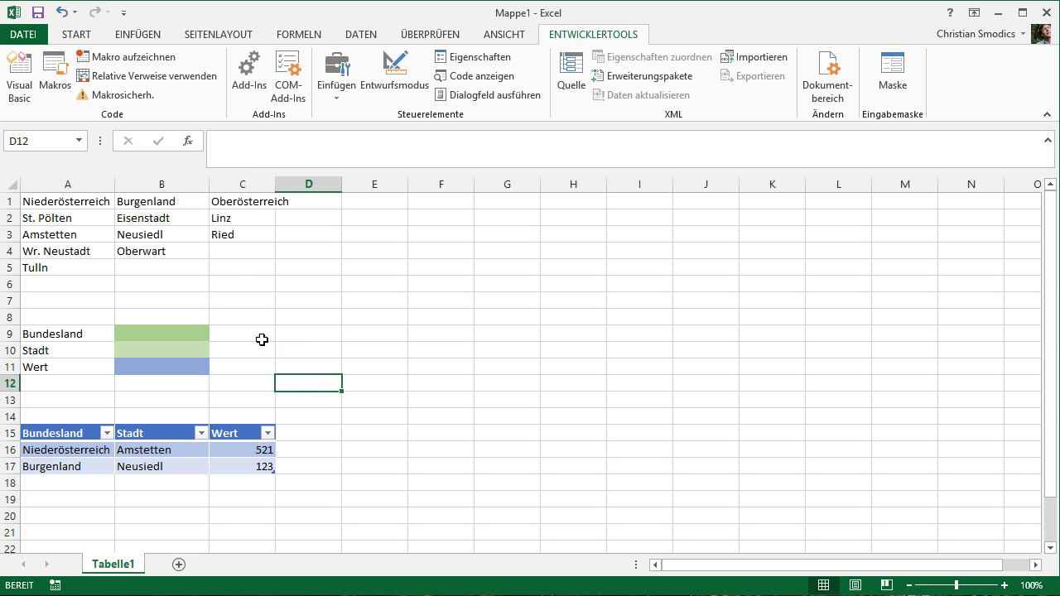
{"action": "left_click", "coordinate": [294, 333]}
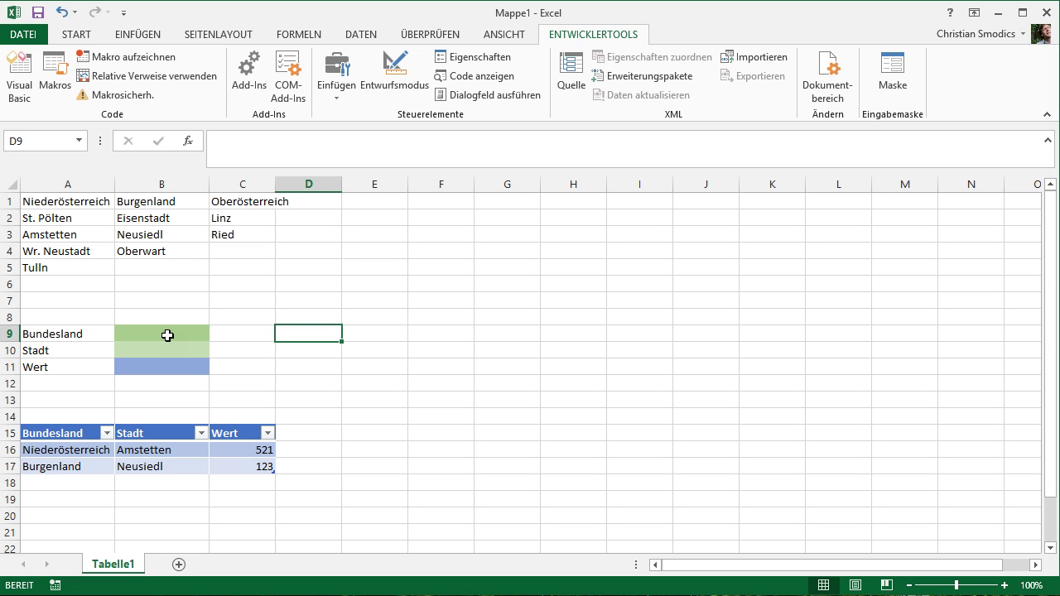
{"action": "left_click", "coordinate": [167, 334]}
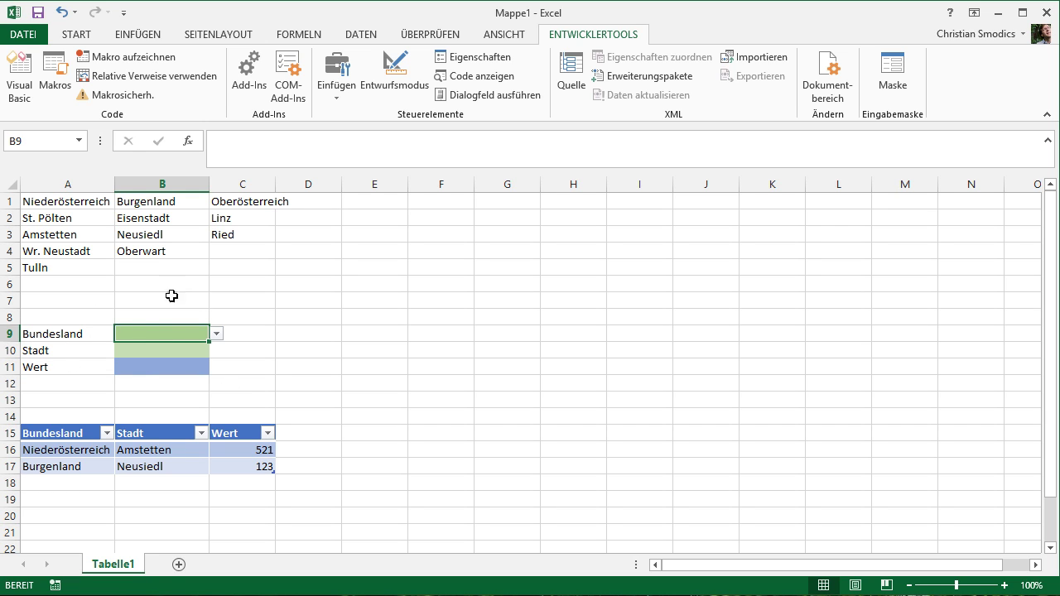
Inspect the Datenüberprüfung list rules of B9 and B10, cancelling each without changes.
{"action": "left_click", "coordinate": [359, 34]}
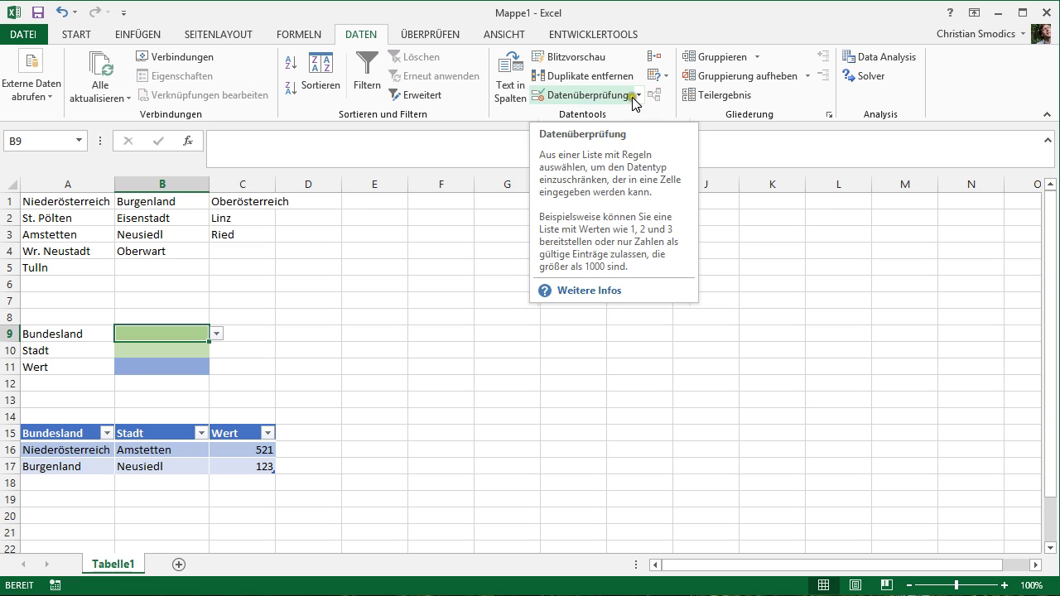
{"action": "left_click", "coordinate": [618, 96]}
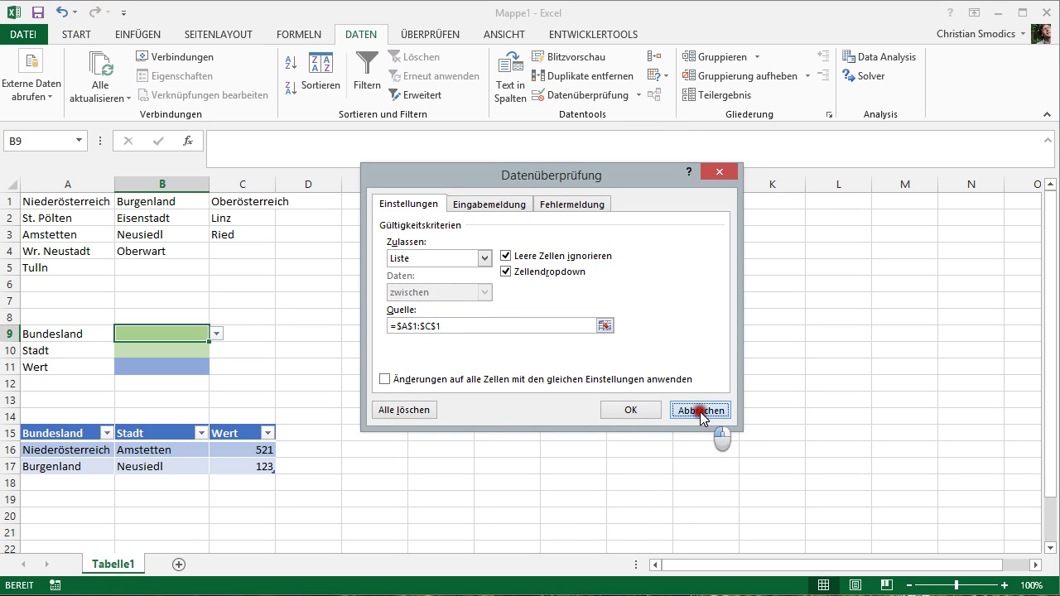
{"action": "left_click", "coordinate": [700, 409]}
{"action": "left_click", "coordinate": [177, 351]}
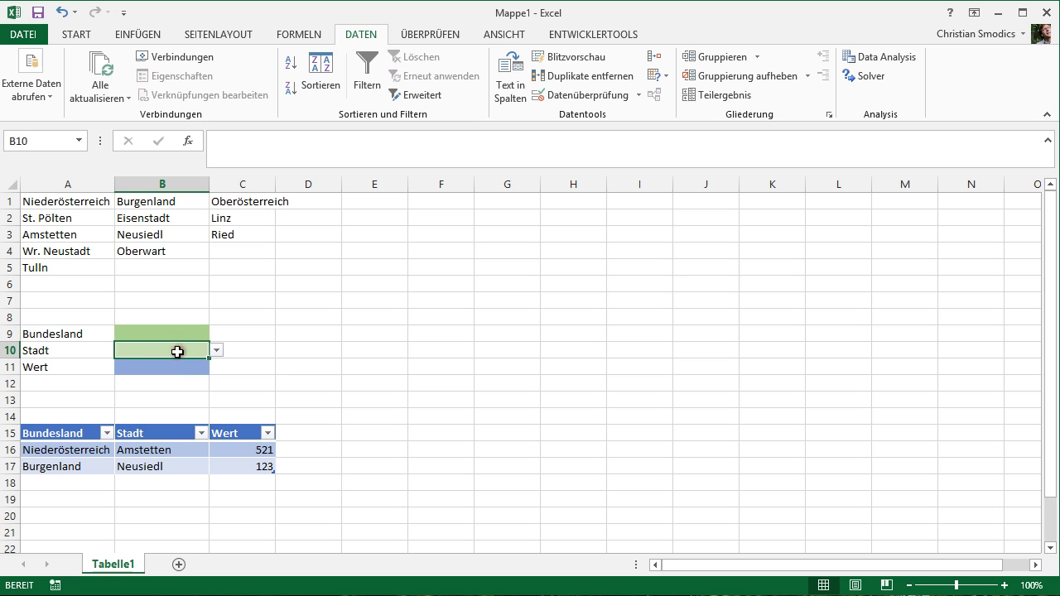
{"action": "left_click", "coordinate": [572, 96]}
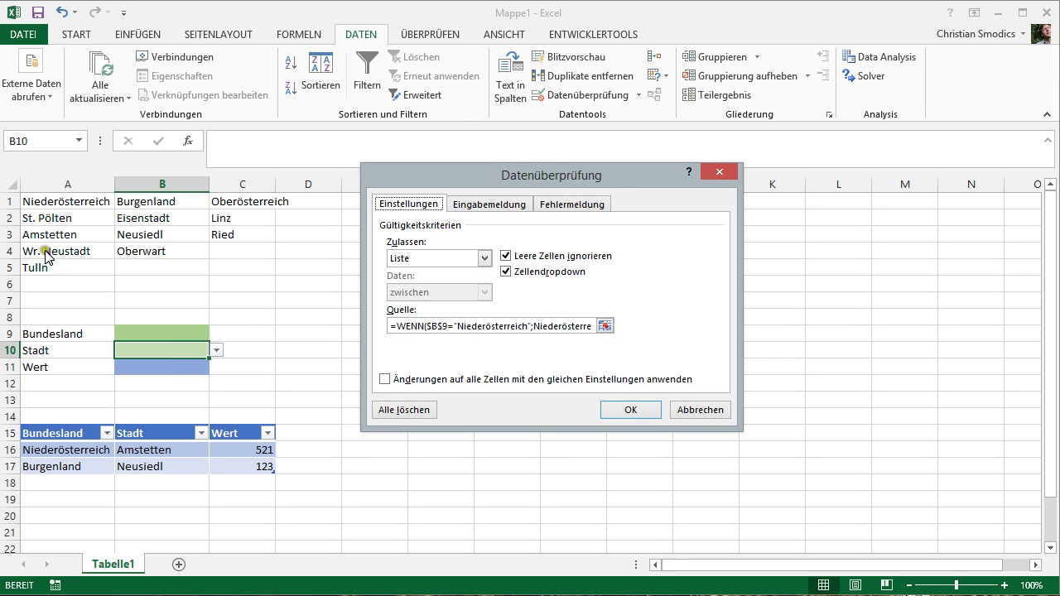
{"action": "left_click", "coordinate": [683, 409]}
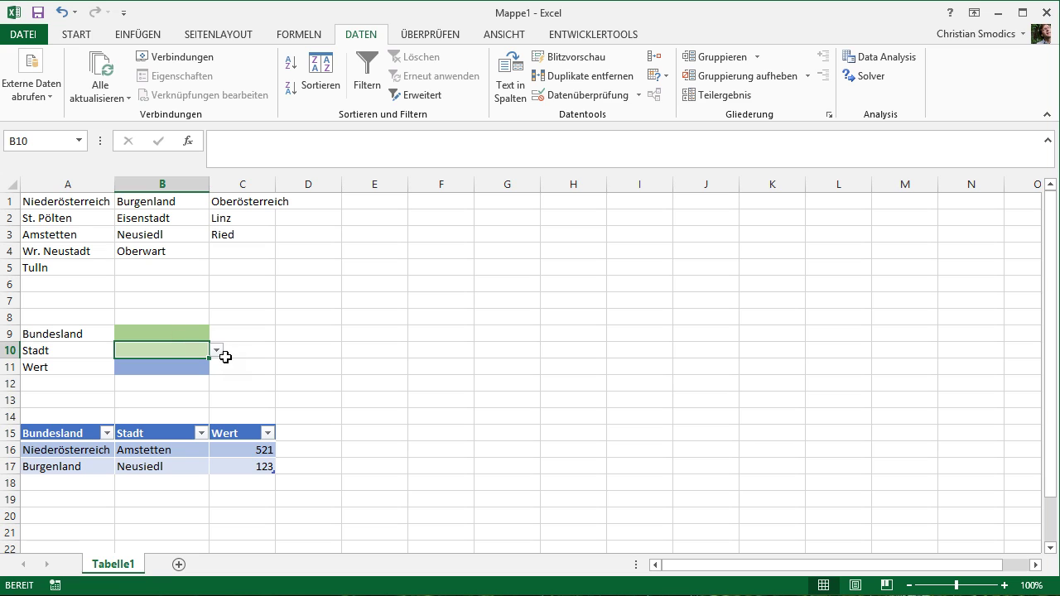
{"action": "left_click", "coordinate": [172, 332]}
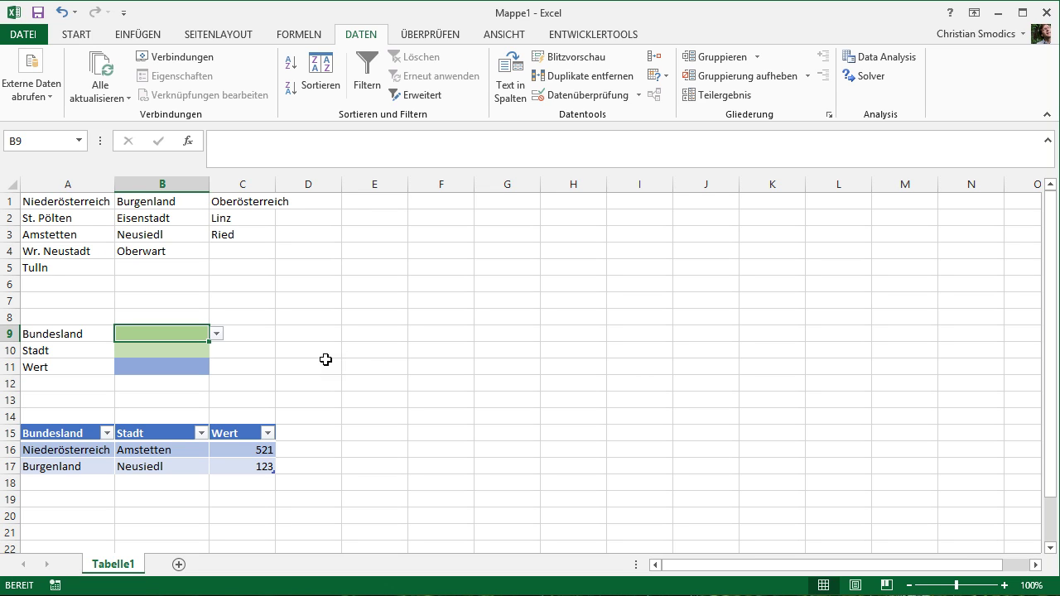
Enter Oberösterreich in B9, choose Linz from B10's dropdown, and enter 237 in B11.
{"action": "type", "text": "Oberösterreic"}
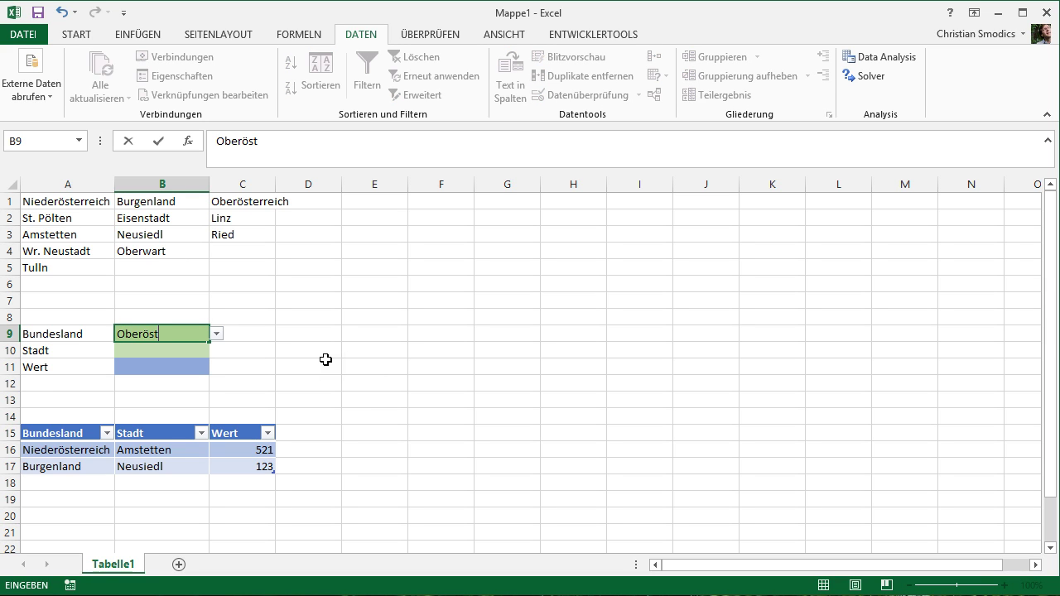
{"action": "type", "text": "h"}
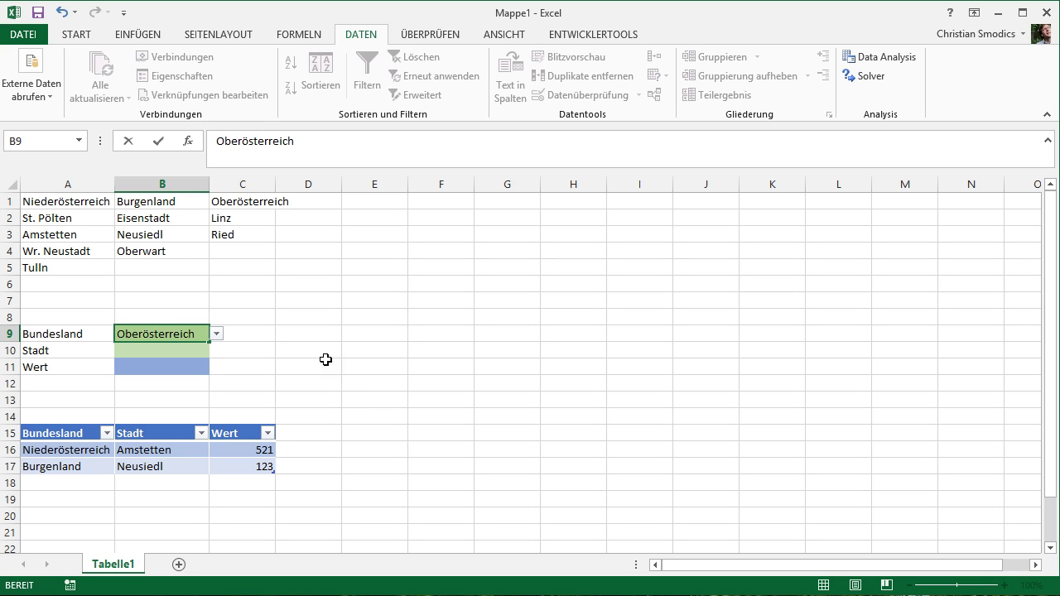
{"action": "key", "text": "Return"}
{"action": "left_click", "coordinate": [218, 354]}
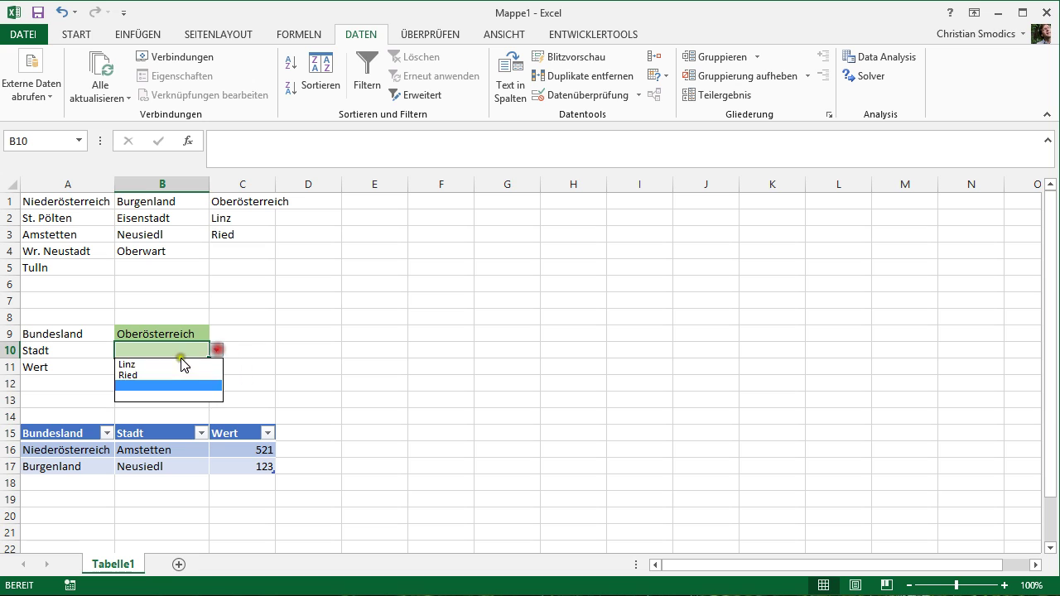
{"action": "left_click", "coordinate": [134, 363]}
{"action": "left_click", "coordinate": [133, 364]}
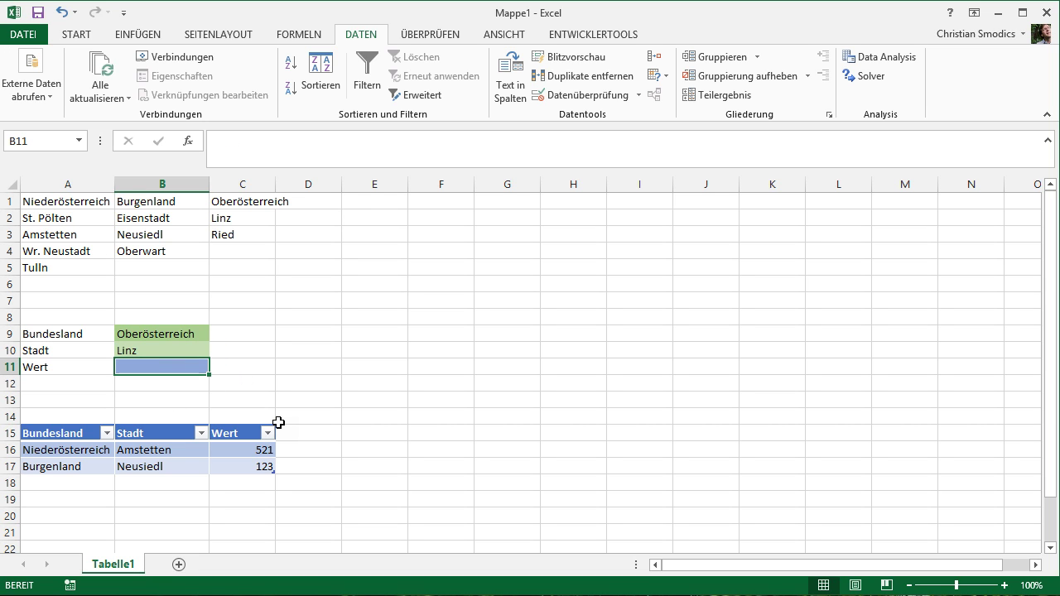
{"action": "type", "text": "237"}
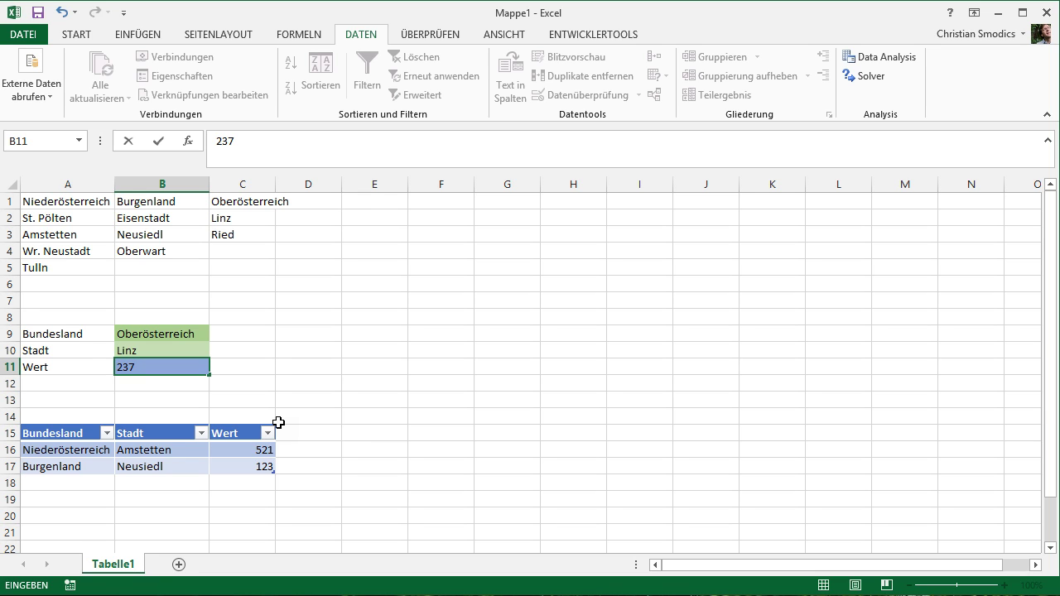
{"action": "key", "text": "Return"}
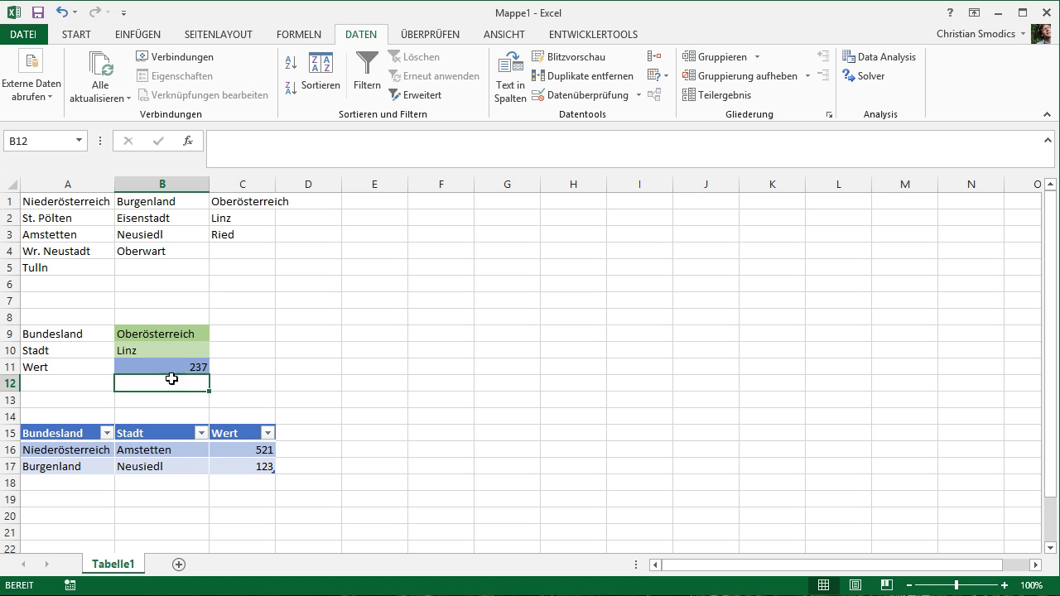
Insert an empty table row above row 16 with Tabellenzeilen nach oben and select it.
{"action": "left_click", "coordinate": [8, 450]}
{"action": "left_click_drag", "start_coordinate": [53, 451], "coordinate": [236, 448]}
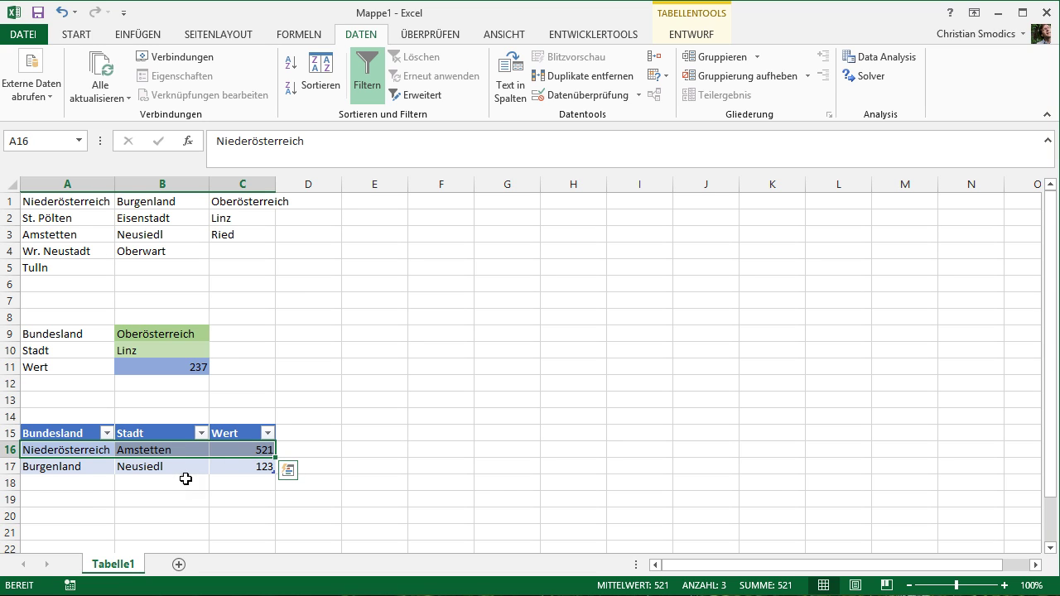
{"action": "right_click", "coordinate": [238, 449]}
{"action": "mouse_move", "coordinate": [313, 214]}
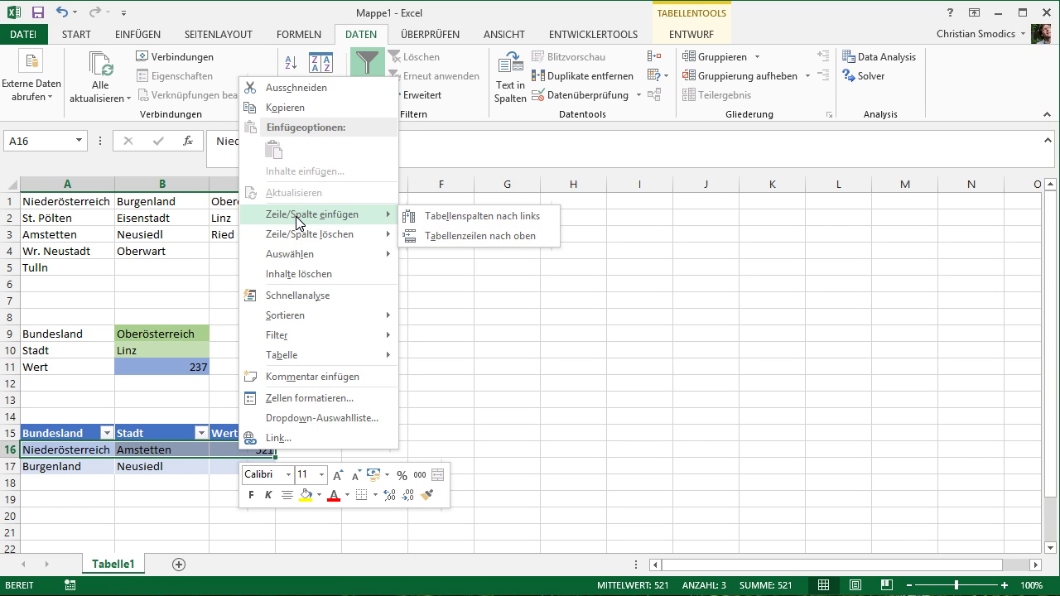
{"action": "left_click", "coordinate": [448, 236]}
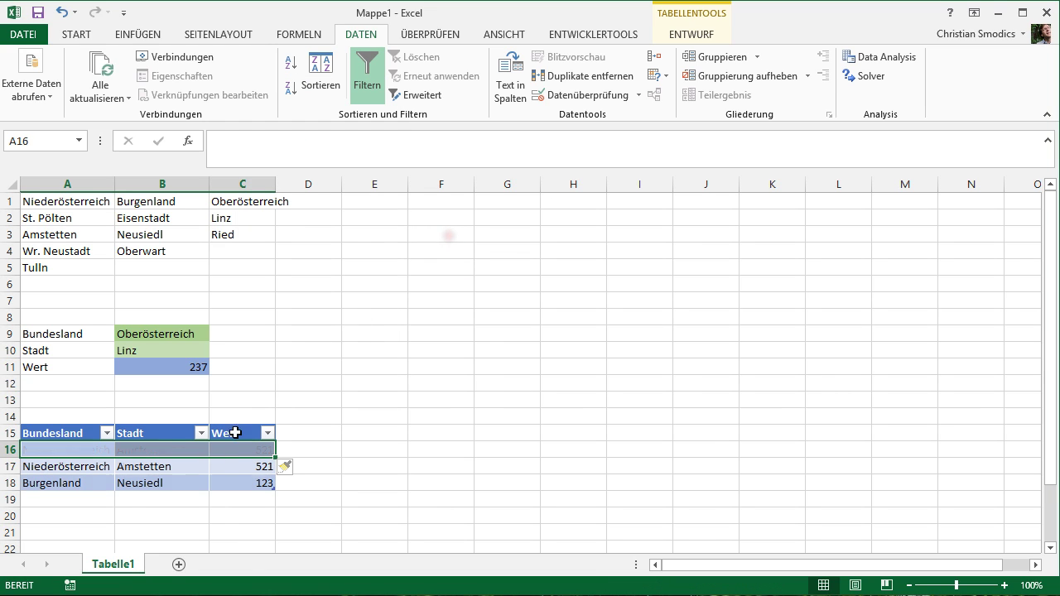
{"action": "left_click", "coordinate": [109, 514]}
{"action": "left_click_drag", "start_coordinate": [90, 449], "coordinate": [248, 444]}
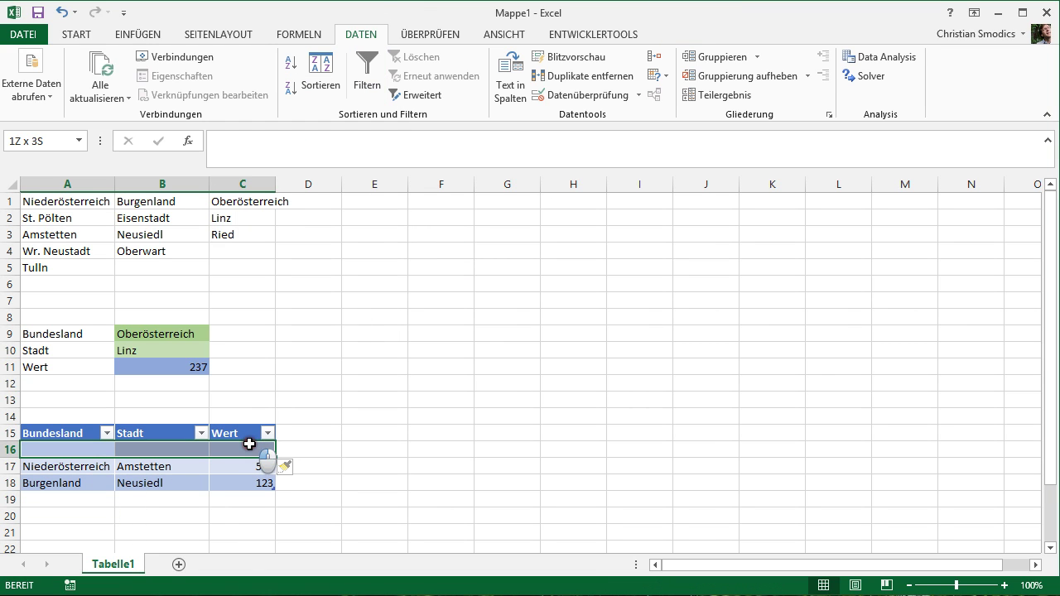
{"action": "left_click", "coordinate": [80, 37]}
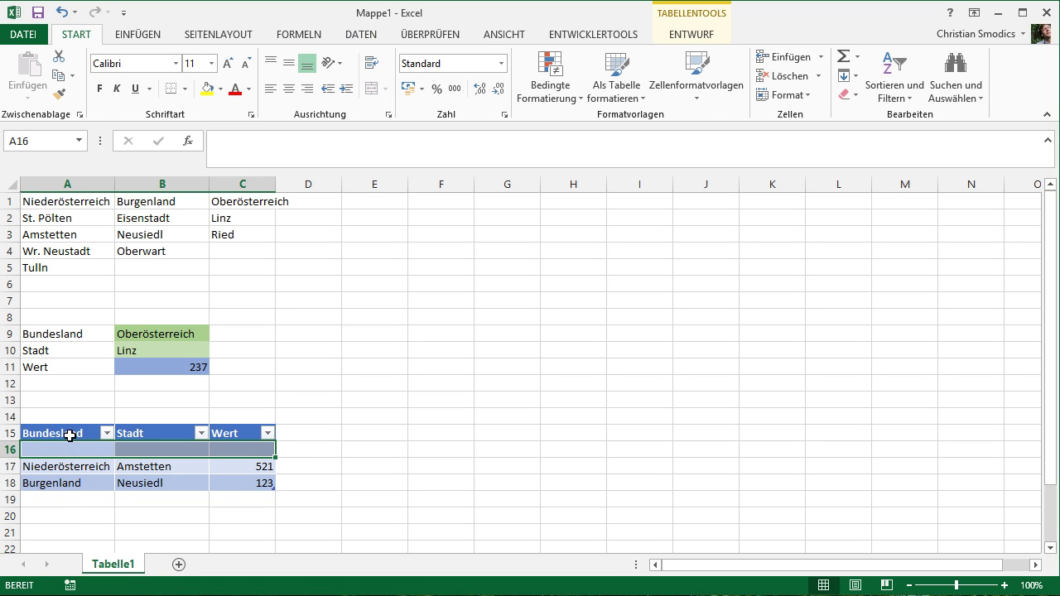
Copy Oberösterreich from B9 and paste it into A16 as a plain value.
{"action": "left_click", "coordinate": [132, 334]}
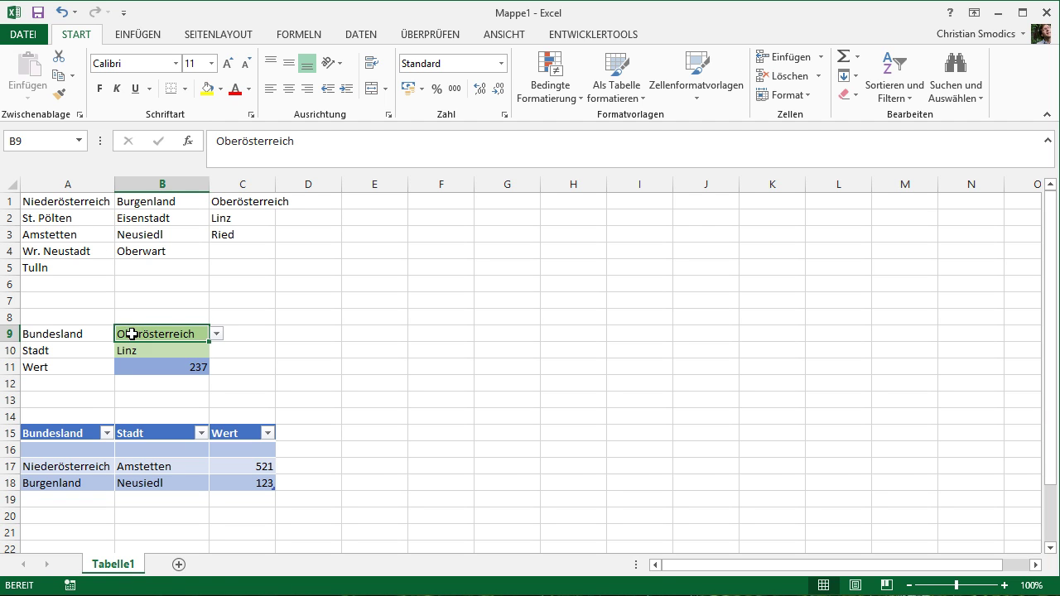
{"action": "key", "text": "ctrl+c"}
{"action": "left_click", "coordinate": [66, 450]}
{"action": "right_click", "coordinate": [68, 450]}
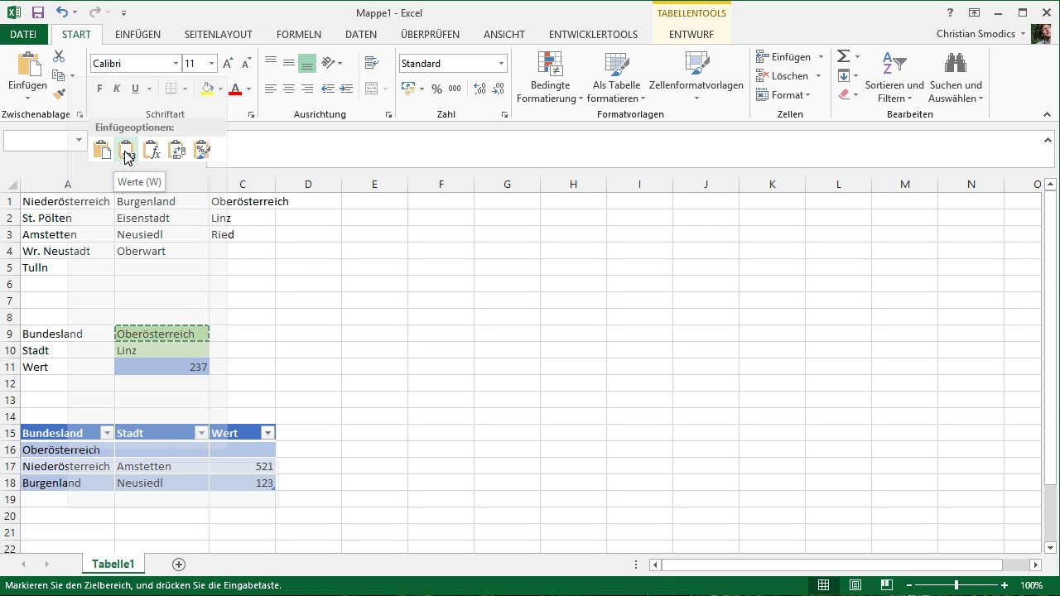
{"action": "left_click", "coordinate": [127, 153]}
Copy Linz from B10 and paste it into B16 as a plain value.
{"action": "left_click", "coordinate": [155, 351]}
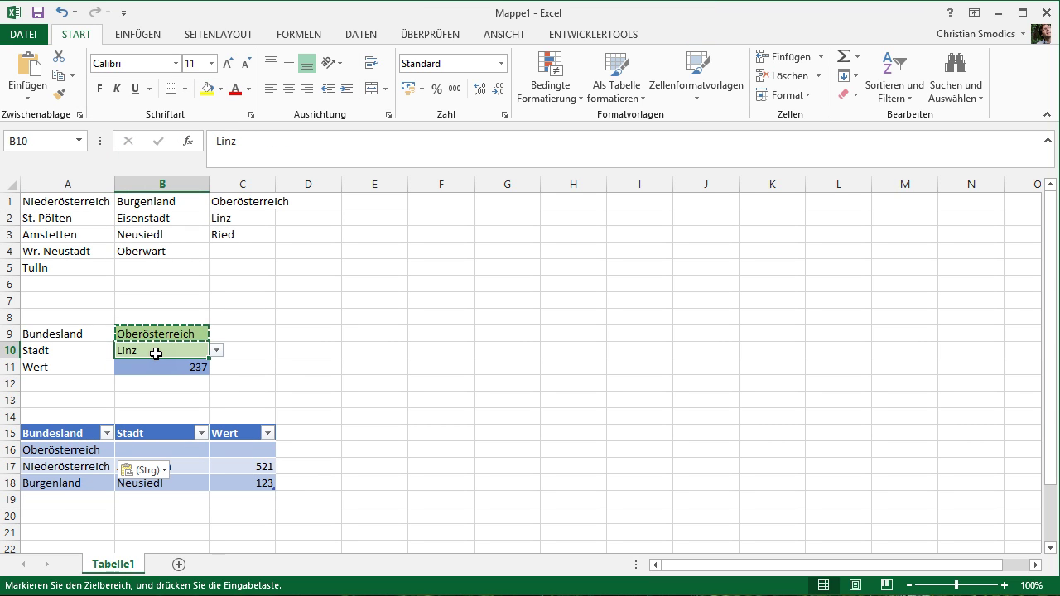
{"action": "key", "text": "ctrl+c"}
{"action": "left_click", "coordinate": [139, 451]}
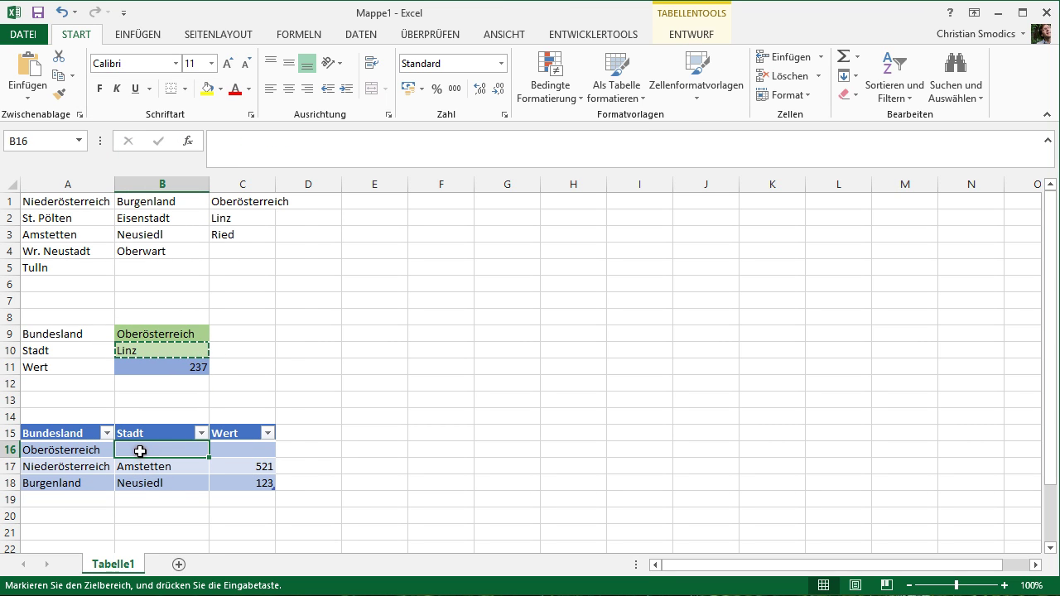
{"action": "right_click", "coordinate": [141, 454]}
{"action": "left_click", "coordinate": [201, 156]}
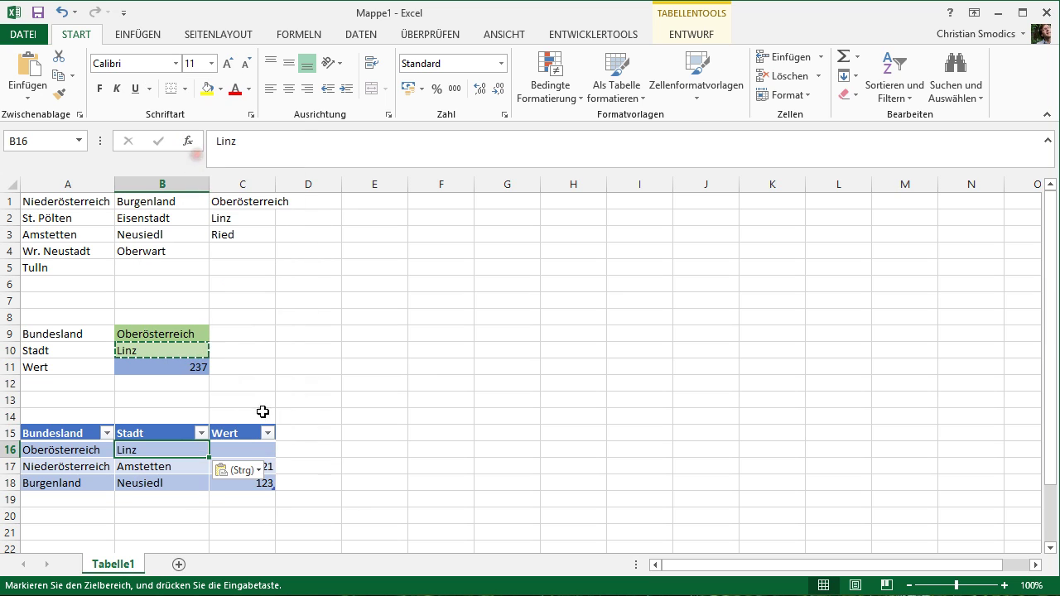
Copy 237 from B11 and paste it into C16 as a plain value.
{"action": "left_click", "coordinate": [183, 371]}
{"action": "key", "text": "ctrl+c"}
{"action": "left_click", "coordinate": [223, 448]}
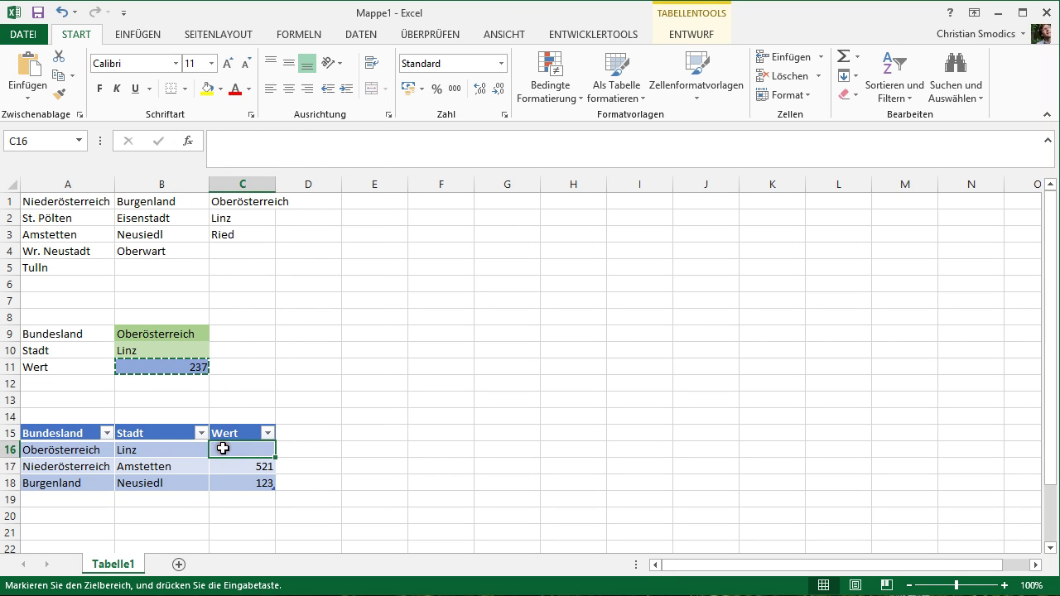
{"action": "right_click", "coordinate": [222, 448]}
{"action": "left_click", "coordinate": [282, 151]}
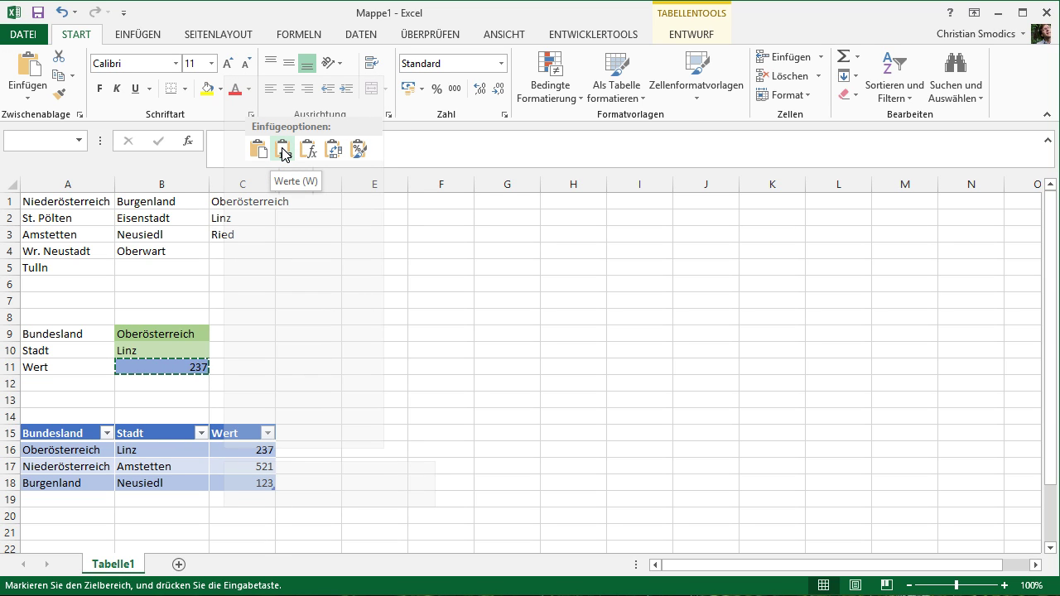
{"action": "left_click", "coordinate": [338, 348]}
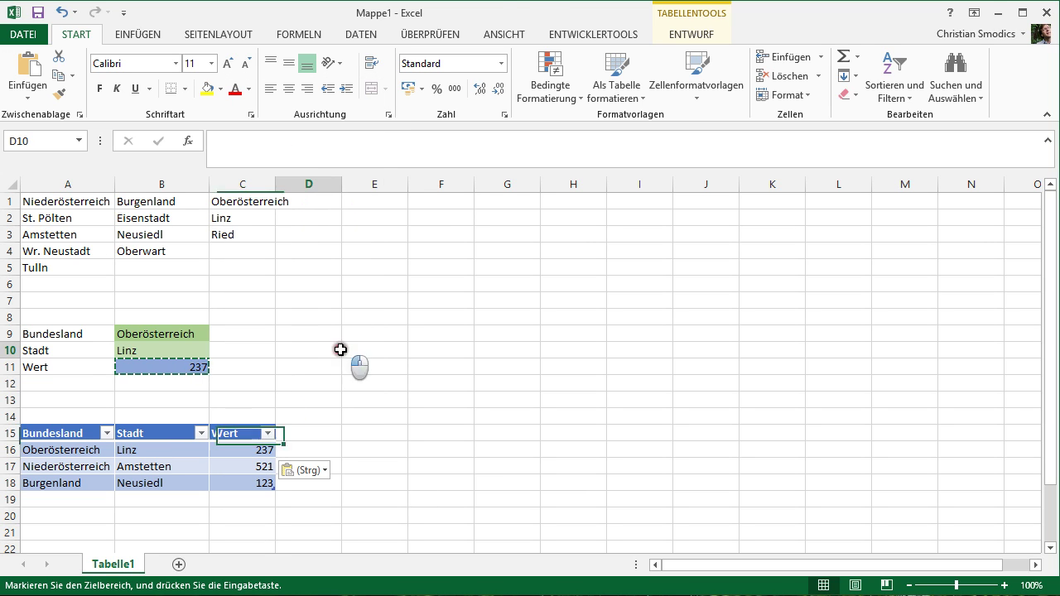
Clear the three input cells B9 to B11.
{"action": "left_click_drag", "start_coordinate": [149, 332], "coordinate": [147, 364]}
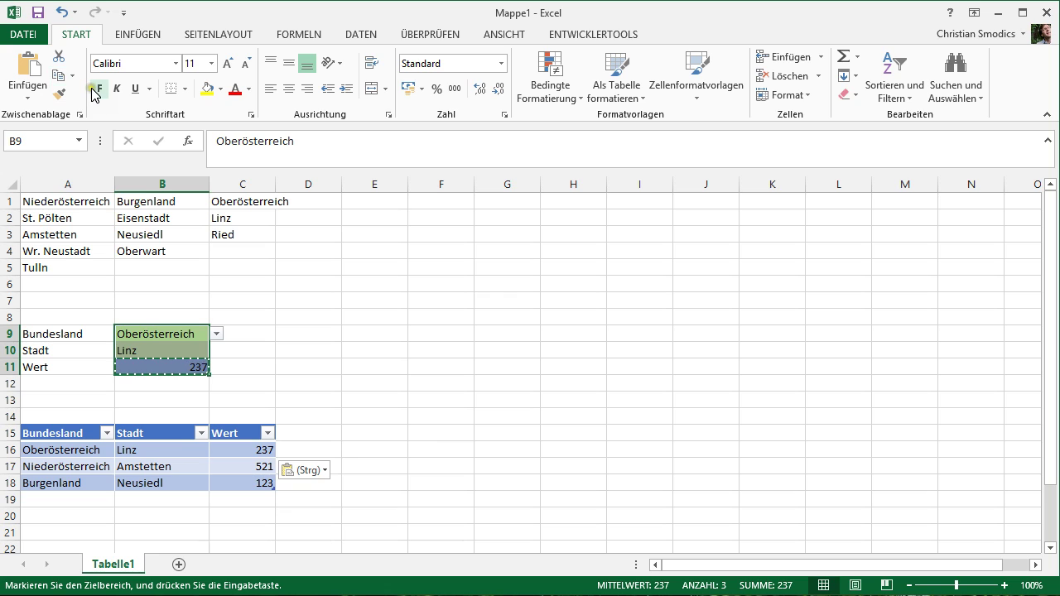
{"action": "key", "text": "Delete"}
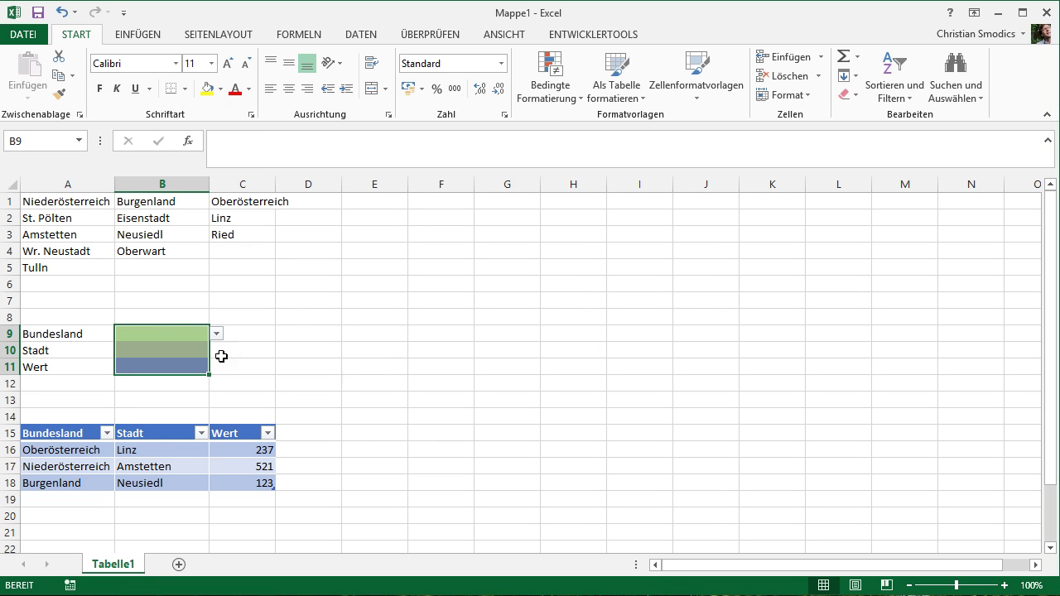
{"action": "left_click", "coordinate": [169, 334]}
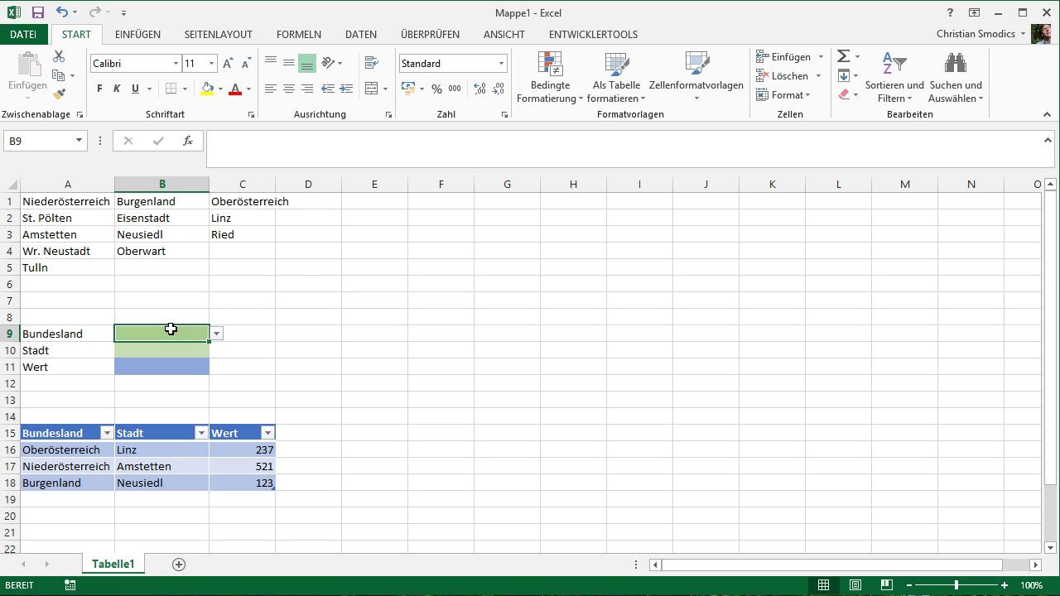
Pick Burgenland and Neusiedl from the B9 and B10 dropdowns, and enter 854 in B11.
{"action": "left_click", "coordinate": [216, 333]}
{"action": "left_click", "coordinate": [173, 360]}
{"action": "left_click", "coordinate": [160, 353]}
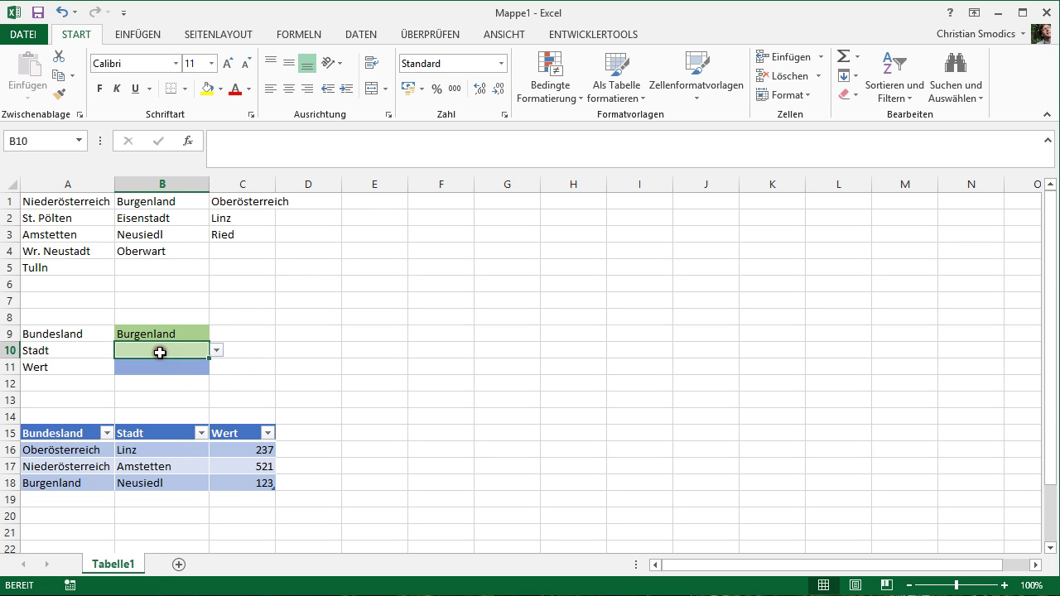
{"action": "left_click", "coordinate": [216, 350]}
{"action": "left_click", "coordinate": [142, 379]}
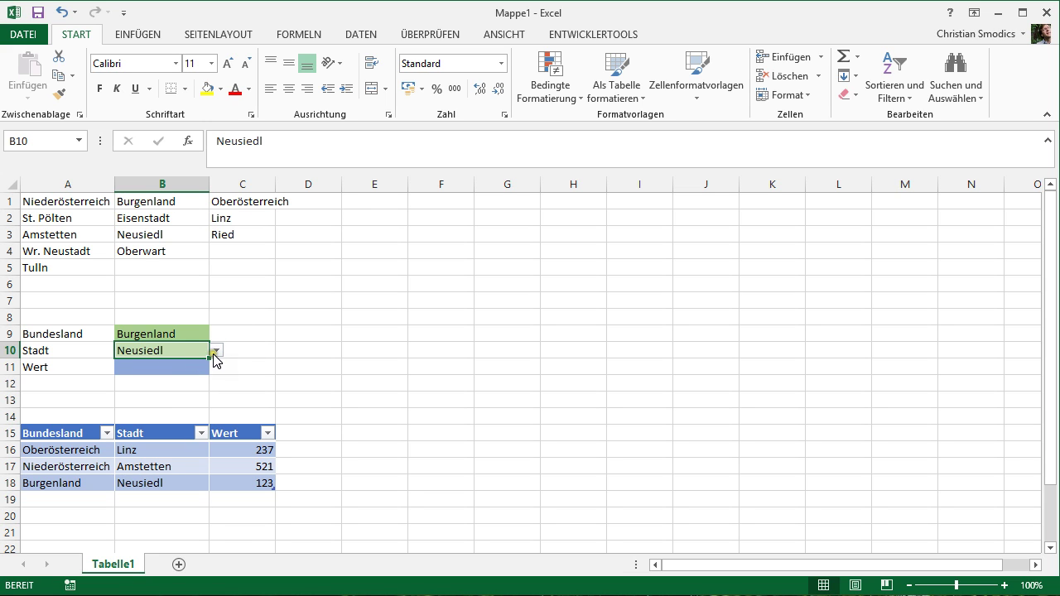
{"action": "left_click", "coordinate": [172, 368]}
{"action": "type", "text": "85"}
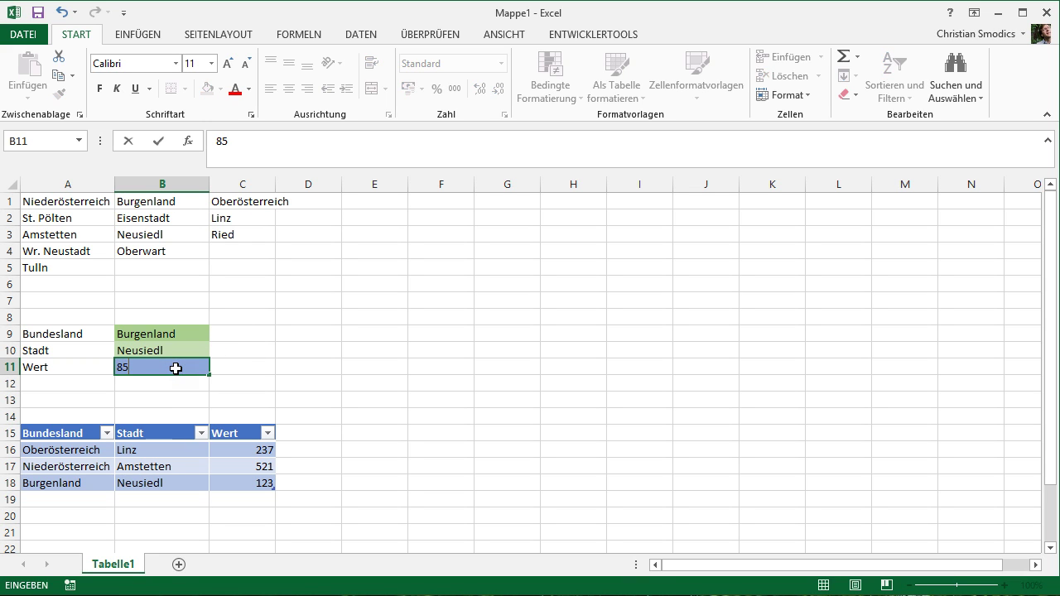
{"action": "type", "text": "4"}
{"action": "left_click", "coordinate": [237, 334]}
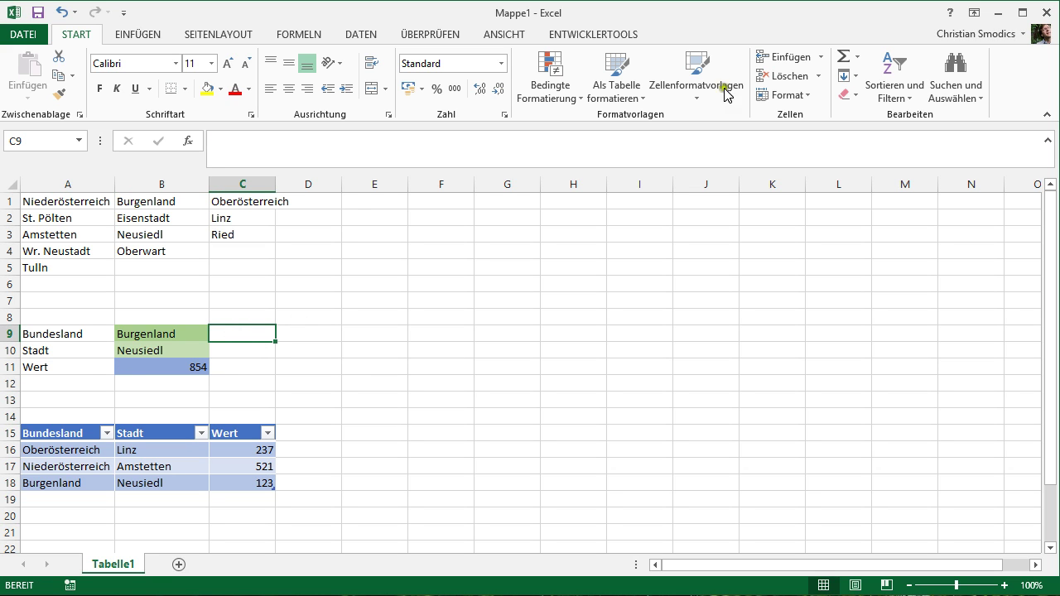
Use Makro aufzeichnen to name the macro Eingabe, add a description, and start recording.
{"action": "left_click", "coordinate": [573, 36]}
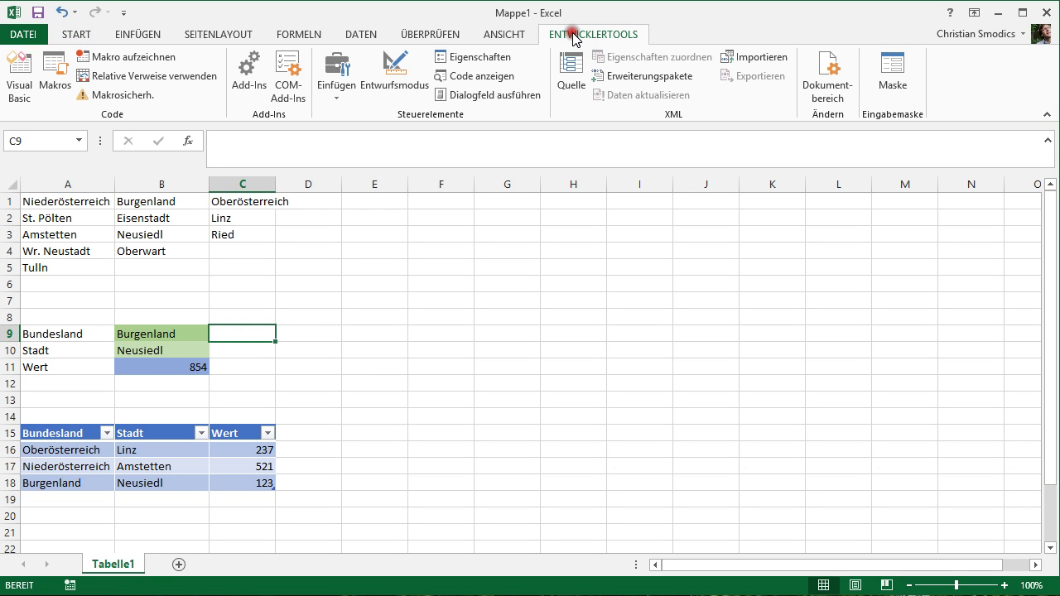
{"action": "left_click", "coordinate": [124, 57]}
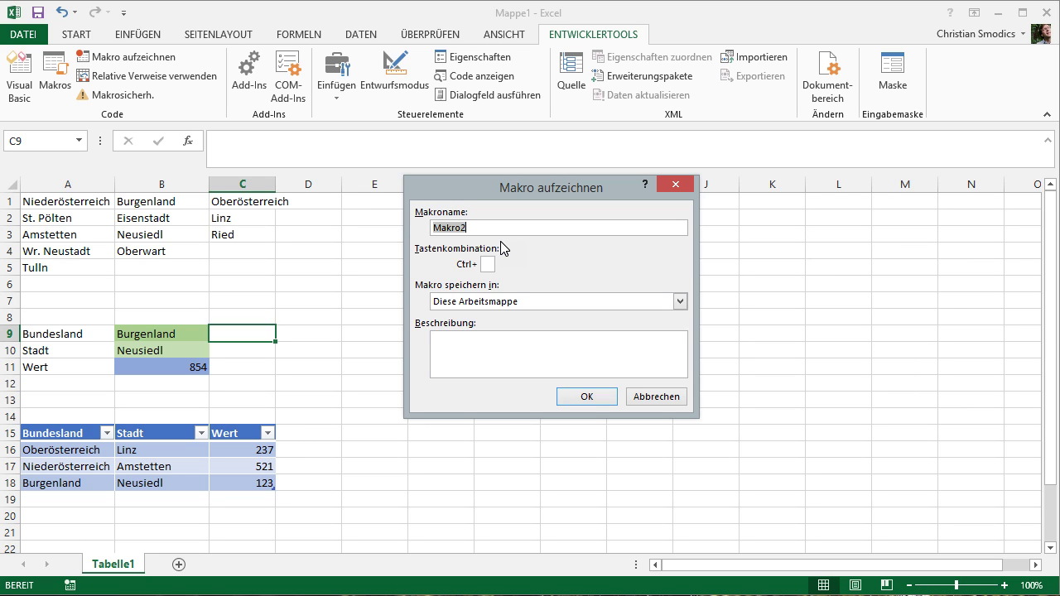
{"action": "type", "text": "Eingabe"}
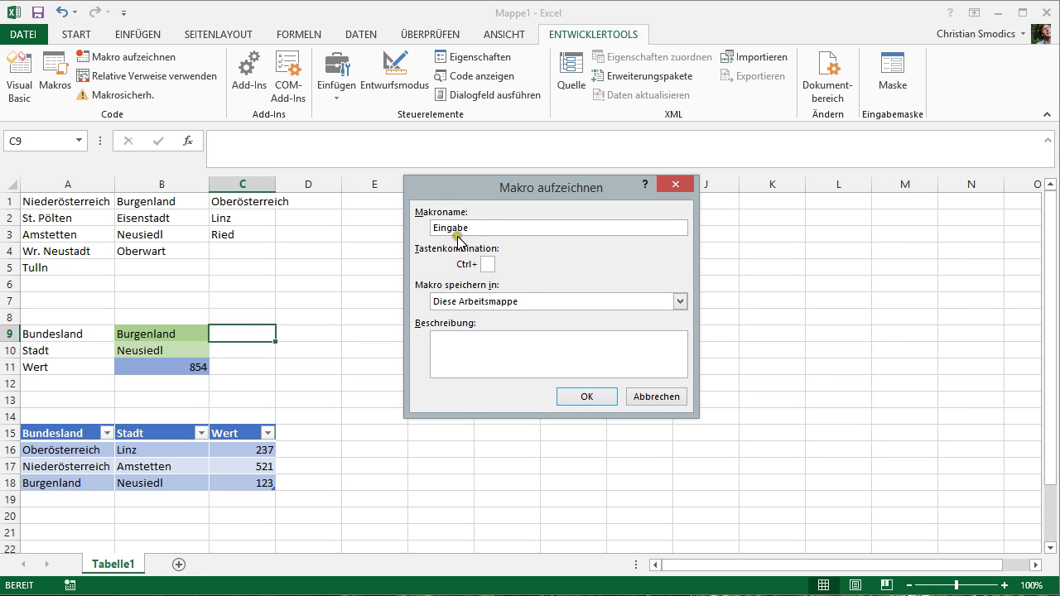
{"action": "left_click", "coordinate": [488, 340]}
{"action": "left_click", "coordinate": [456, 351]}
{"action": "type", "text": "Eingabe der Werte in Tabelle"}
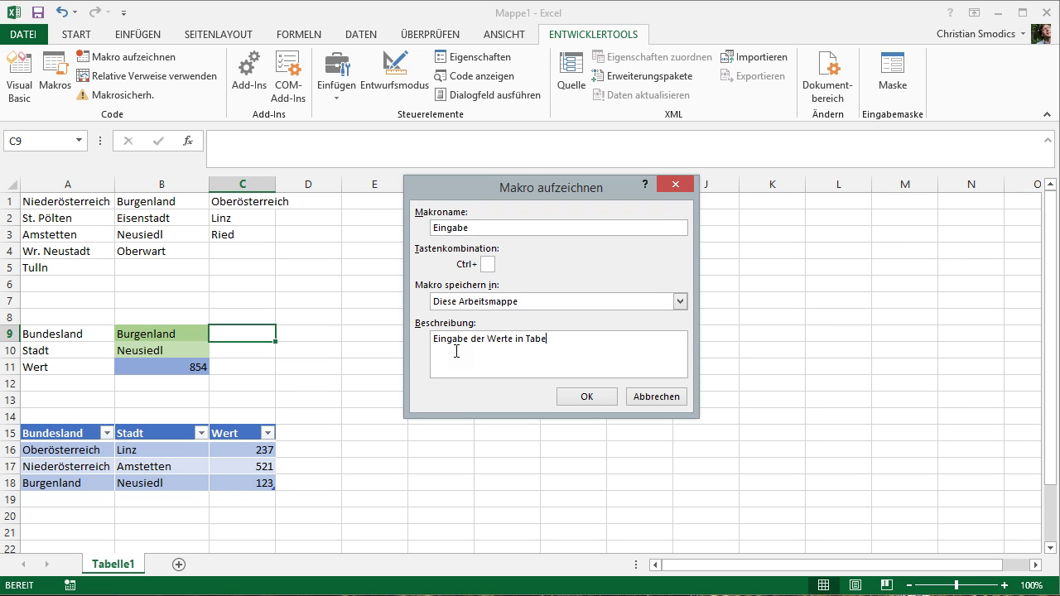
{"action": "left_click", "coordinate": [585, 396]}
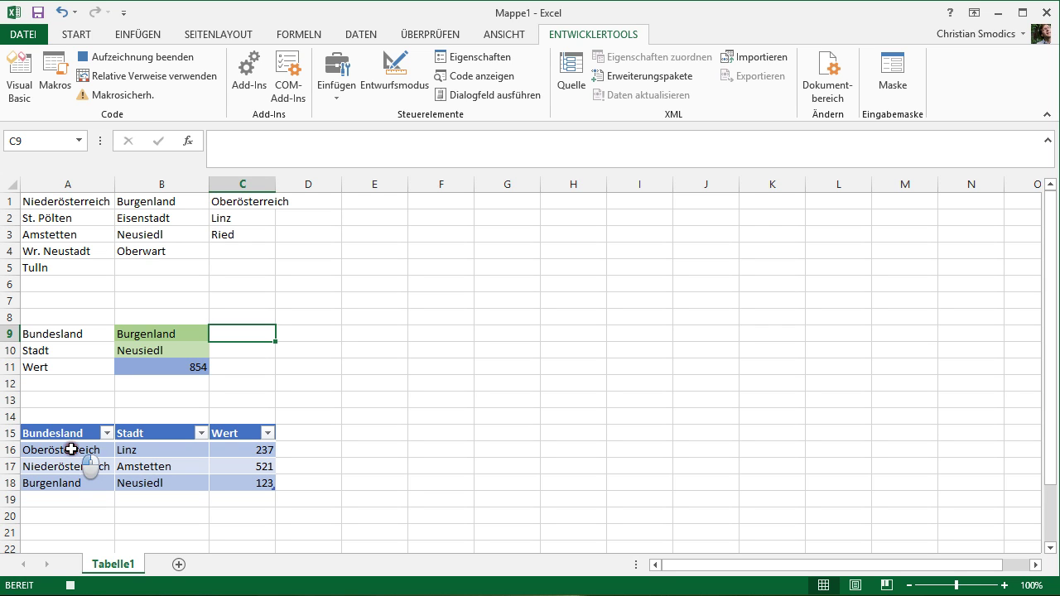
Insert an empty table row above row 16 with Tabellenzeilen nach oben.
{"action": "left_click_drag", "start_coordinate": [71, 450], "coordinate": [232, 450]}
{"action": "right_click", "coordinate": [231, 450]}
{"action": "mouse_move", "coordinate": [307, 216]}
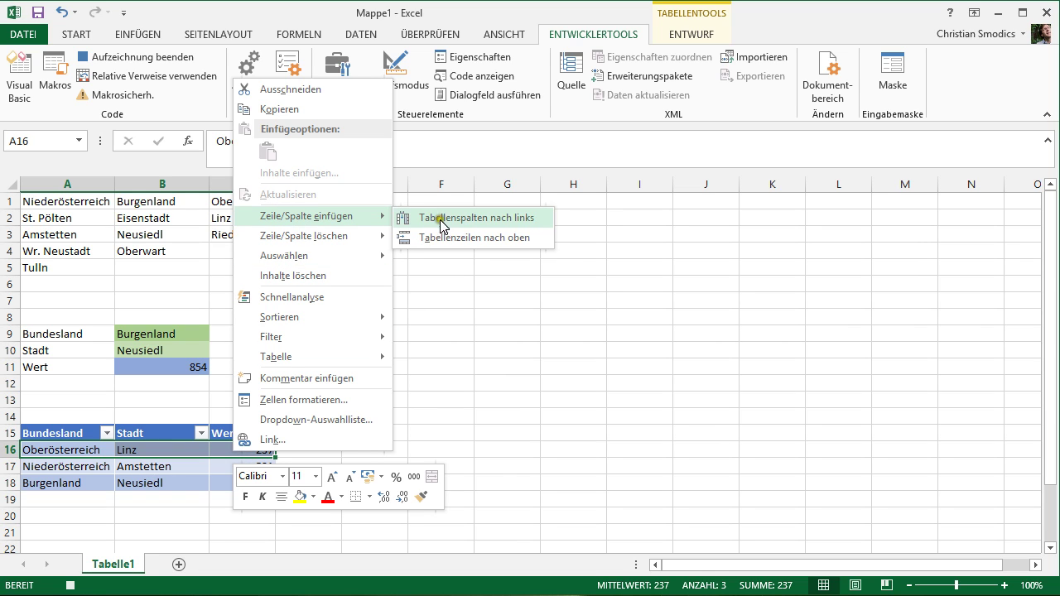
{"action": "left_click", "coordinate": [451, 237]}
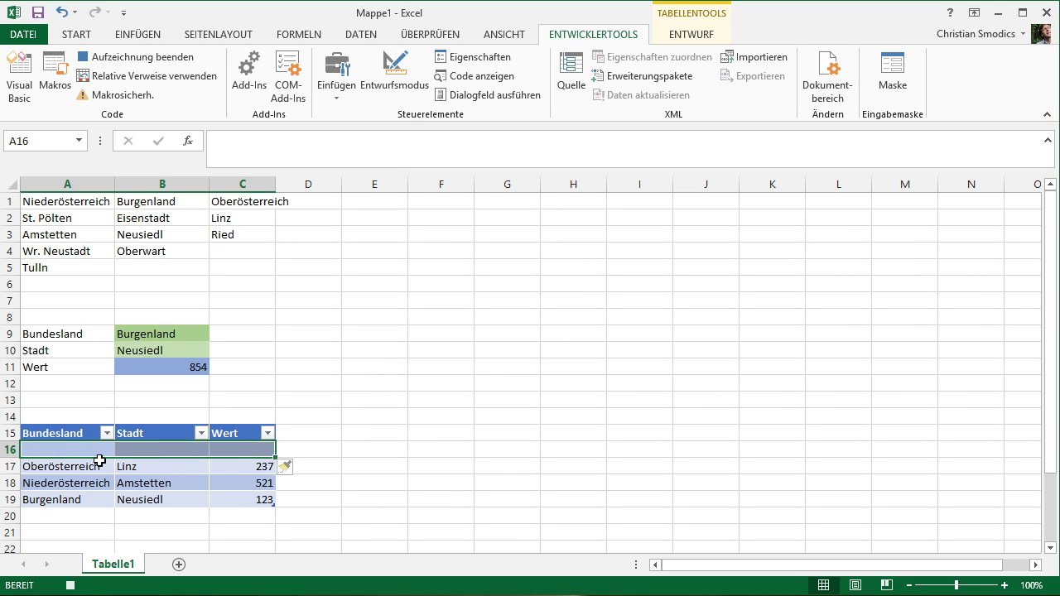
{"action": "left_click", "coordinate": [76, 35]}
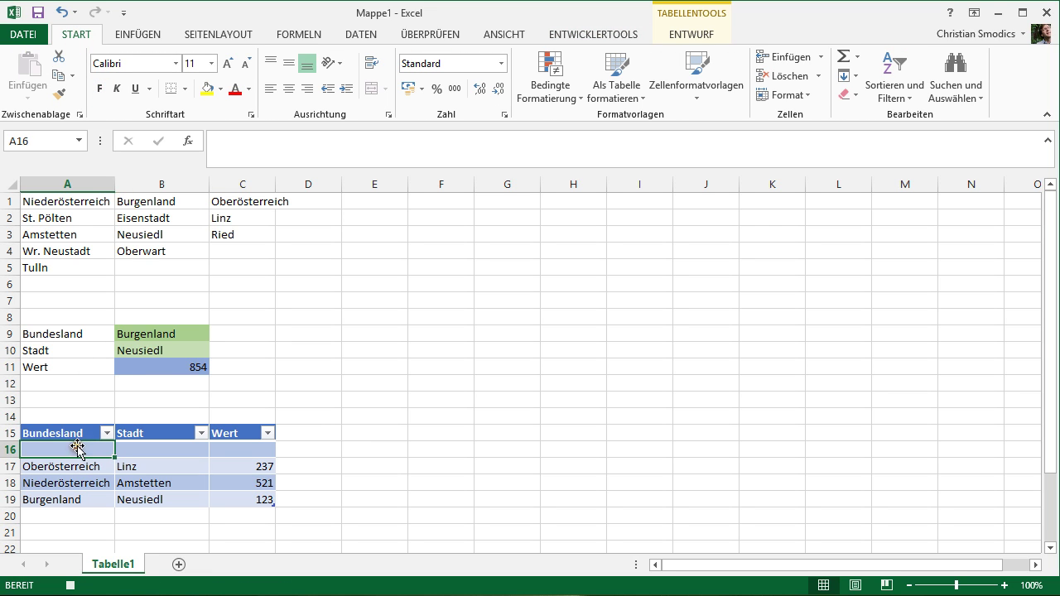
Copy Burgenland from B9 and paste it into A16 as a plain value.
{"action": "left_click", "coordinate": [146, 332]}
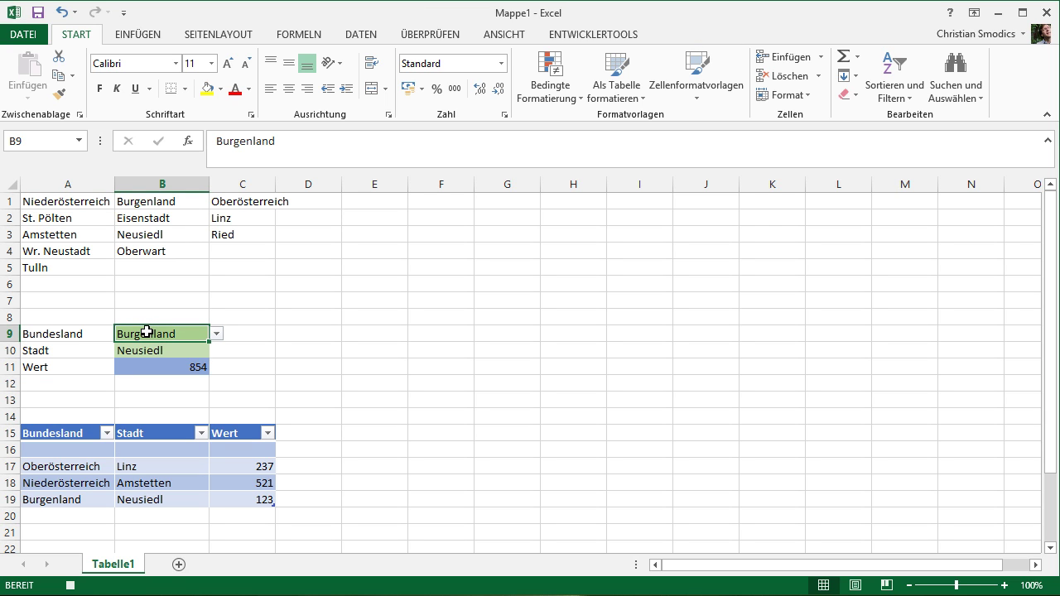
{"action": "key", "text": "ctrl+c"}
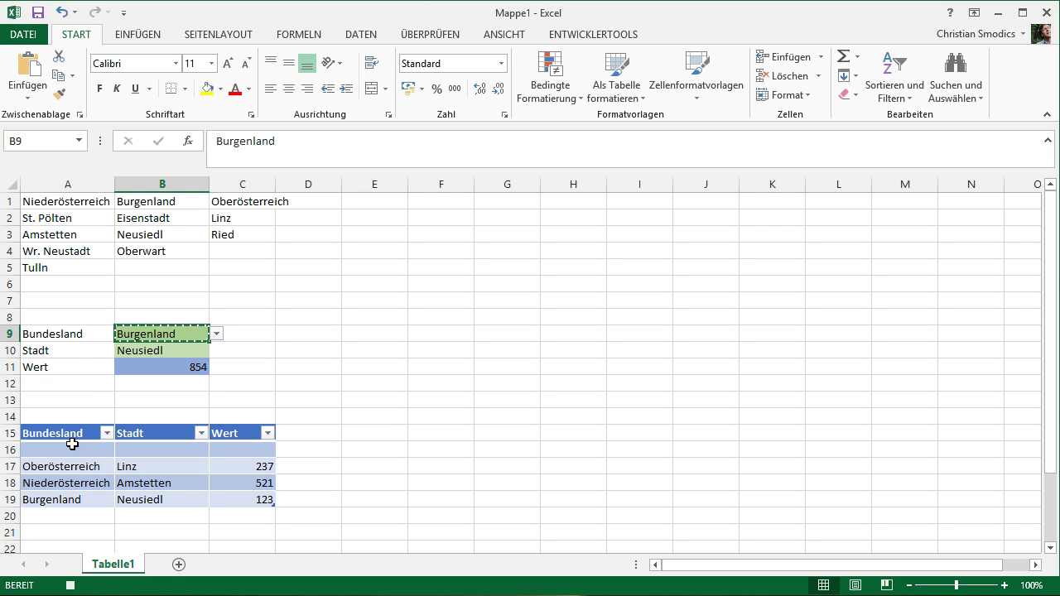
{"action": "left_click", "coordinate": [72, 447]}
{"action": "right_click", "coordinate": [72, 447]}
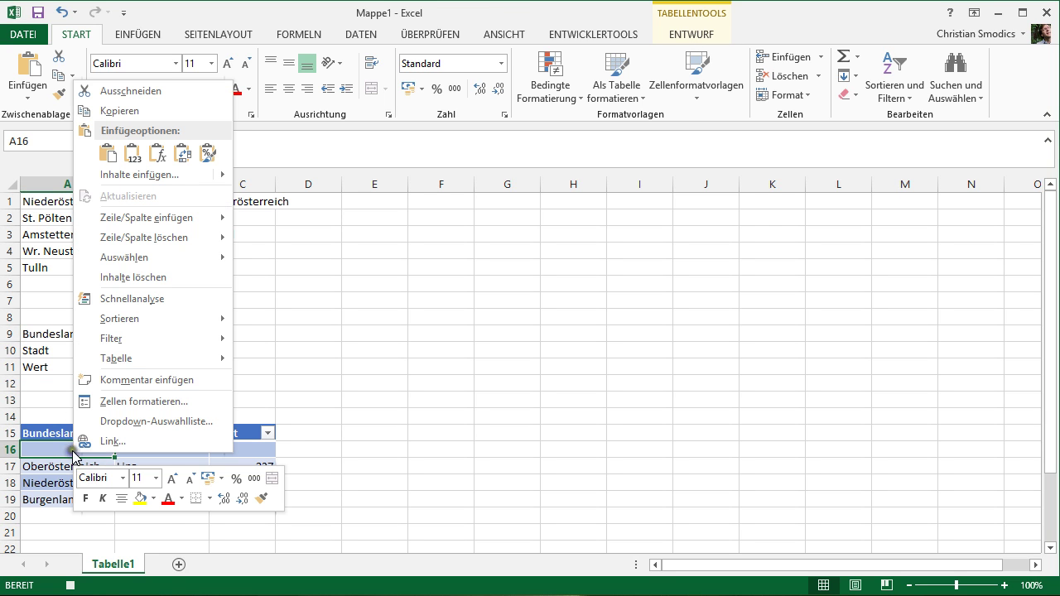
{"action": "left_click", "coordinate": [132, 156]}
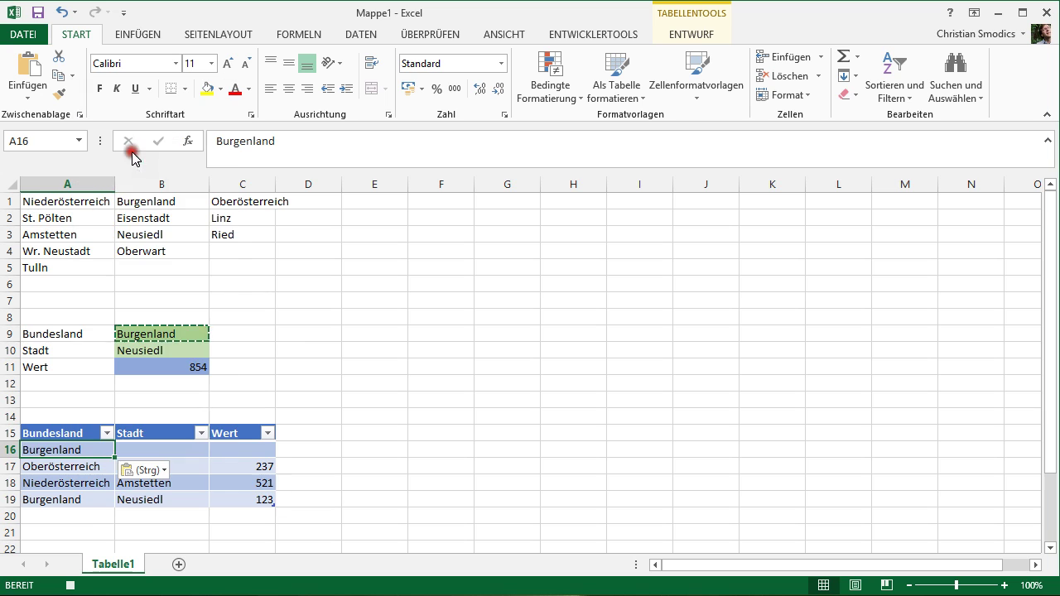
Copy Neusiedl from B10 and paste it into B16 as a plain value.
{"action": "left_click", "coordinate": [155, 350]}
{"action": "key", "text": "ctrl+c"}
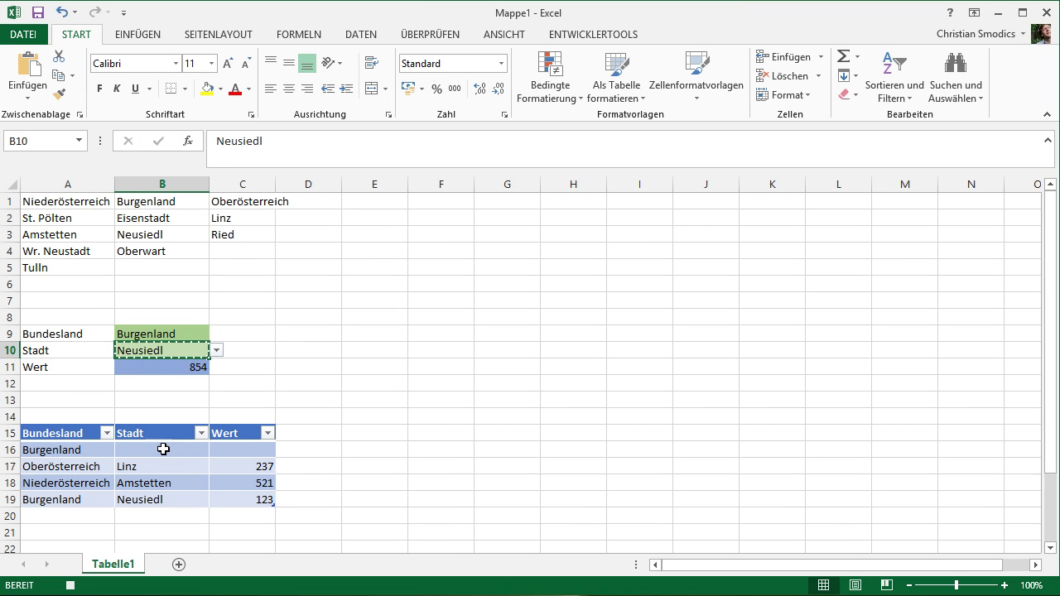
{"action": "left_click", "coordinate": [161, 449]}
{"action": "right_click", "coordinate": [164, 449]}
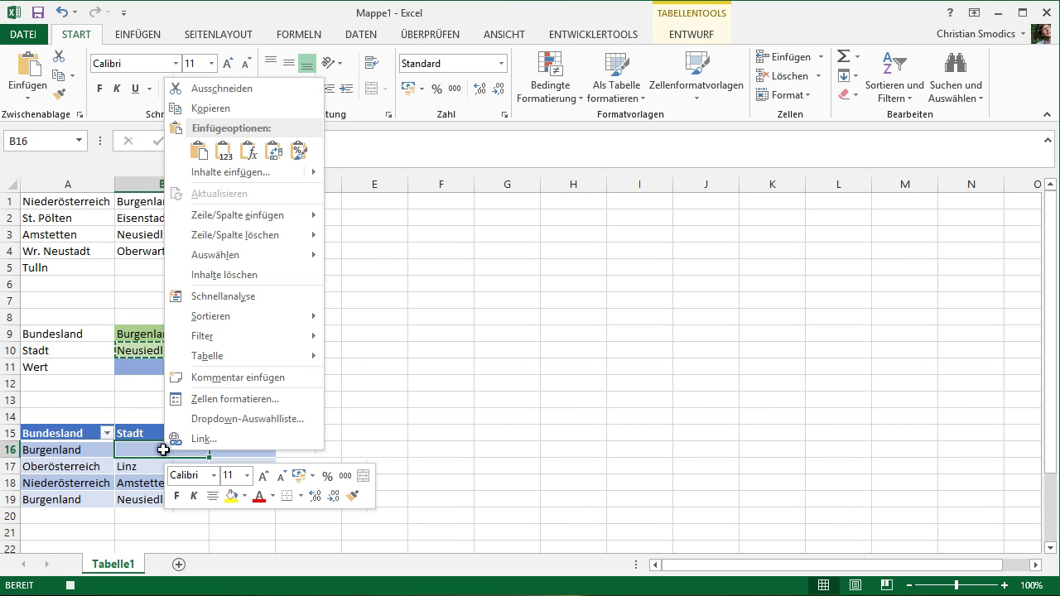
{"action": "left_click", "coordinate": [223, 150]}
Copy 854 from B11 into C16 as a plain value, then select B9:B11.
{"action": "left_click", "coordinate": [135, 365]}
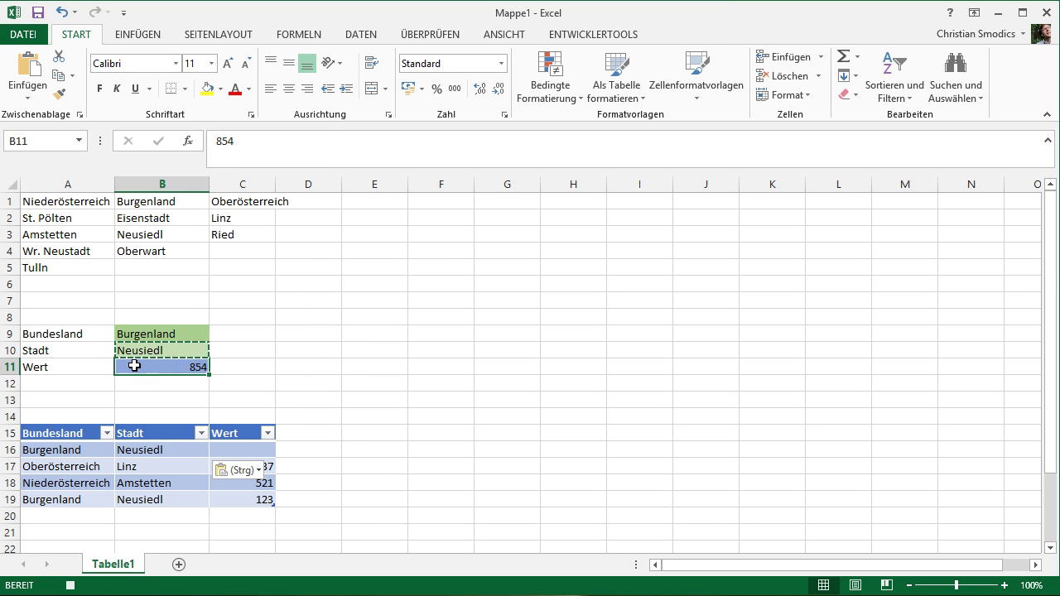
{"action": "key", "text": "ctrl+c"}
{"action": "left_click", "coordinate": [241, 450]}
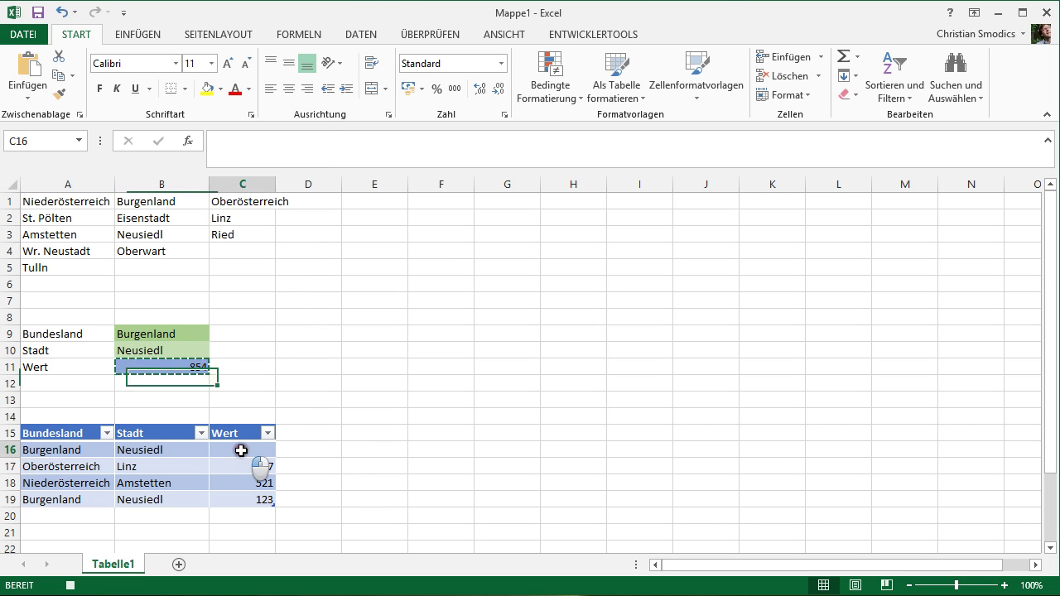
{"action": "right_click", "coordinate": [241, 449]}
{"action": "left_click", "coordinate": [304, 153]}
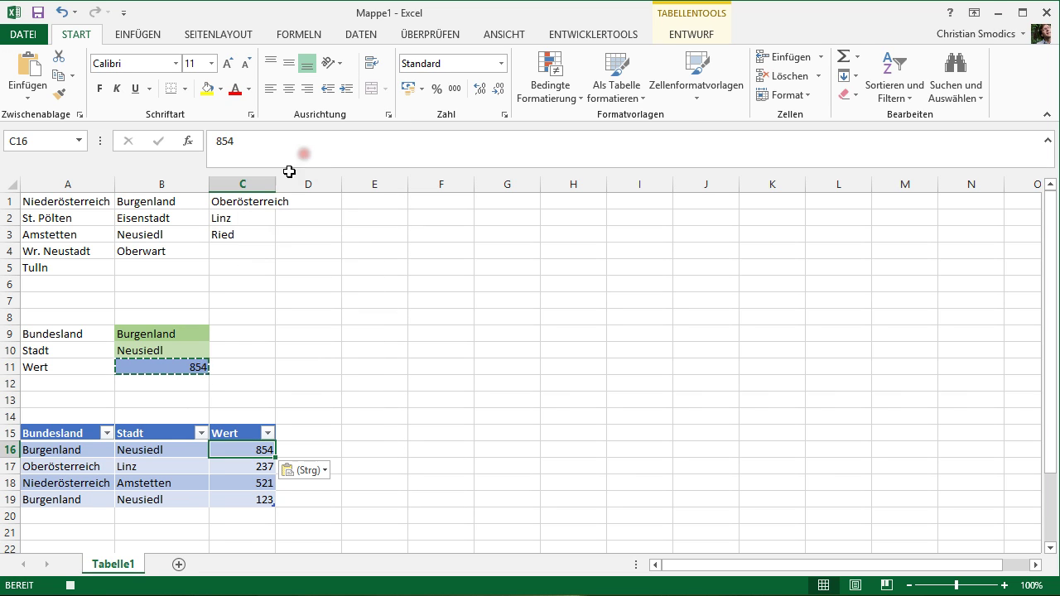
{"action": "left_click_drag", "start_coordinate": [171, 333], "coordinate": [172, 369]}
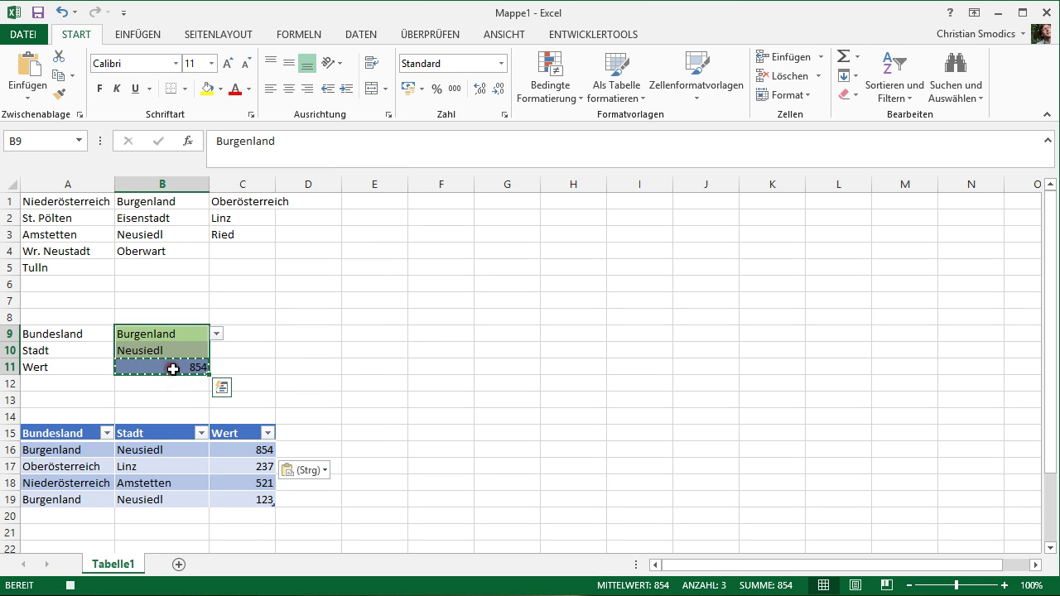
Clear the input cells B9 to B11 and return to B9.
{"action": "key", "text": "Delete"}
{"action": "left_click", "coordinate": [162, 333]}
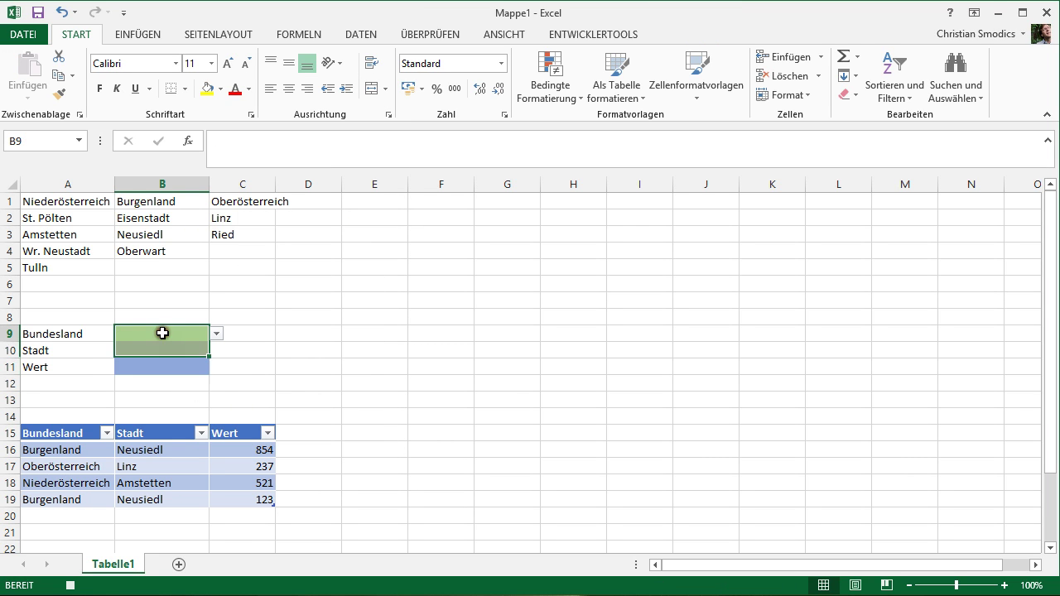
{"action": "left_click", "coordinate": [163, 333]}
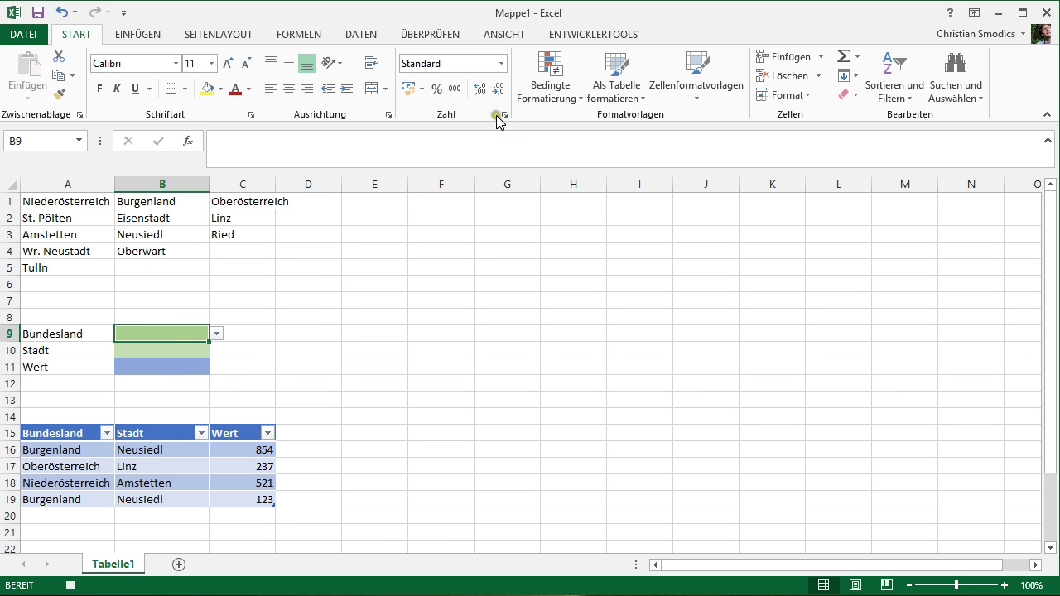
Stop the macro recording with Aufzeichnung beenden and select cell D9.
{"action": "left_click", "coordinate": [568, 34]}
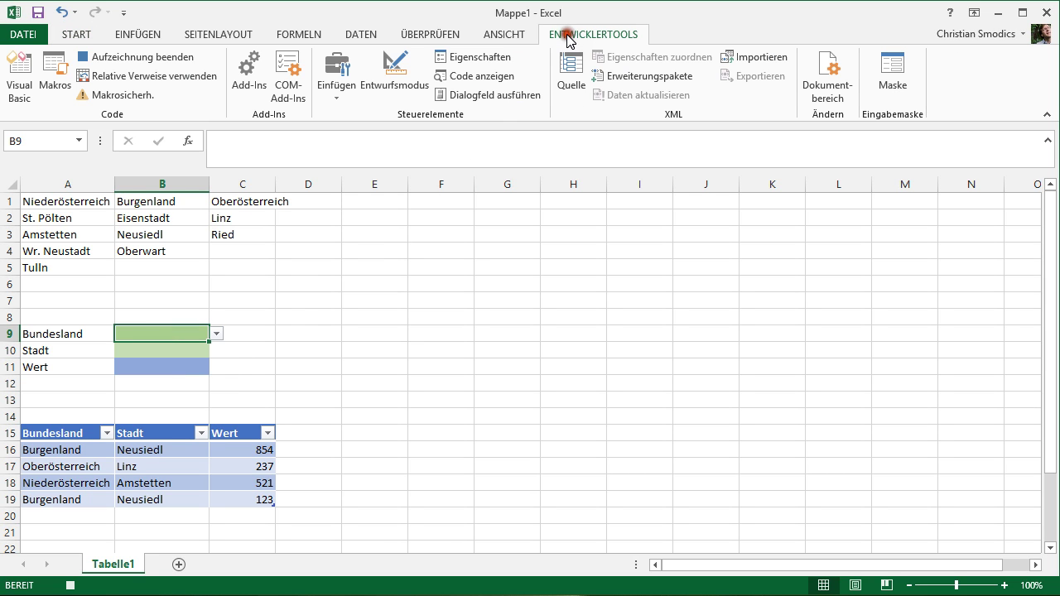
{"action": "left_click", "coordinate": [135, 57]}
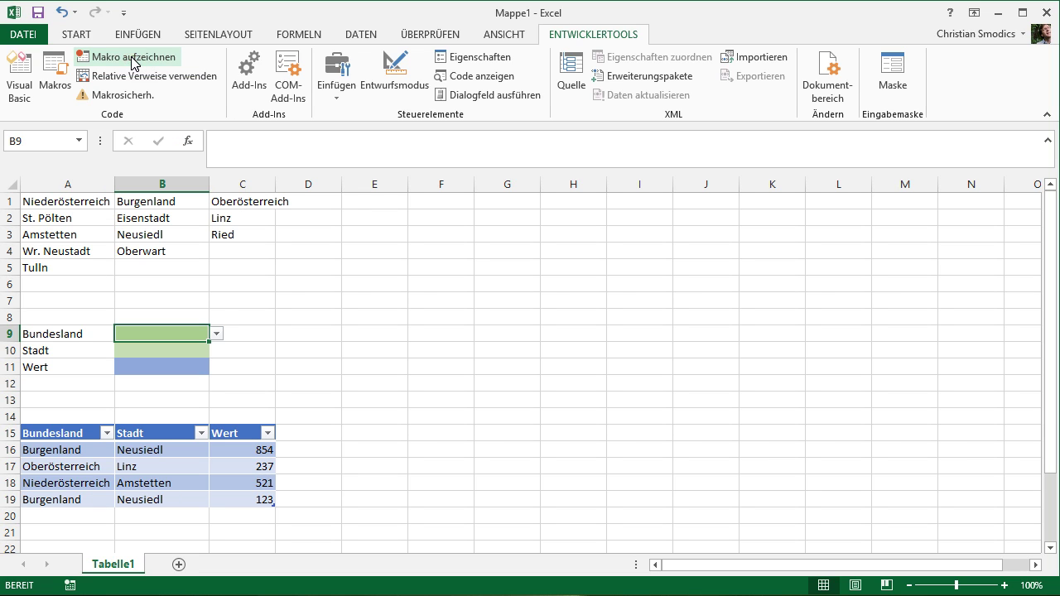
{"action": "left_click", "coordinate": [297, 336]}
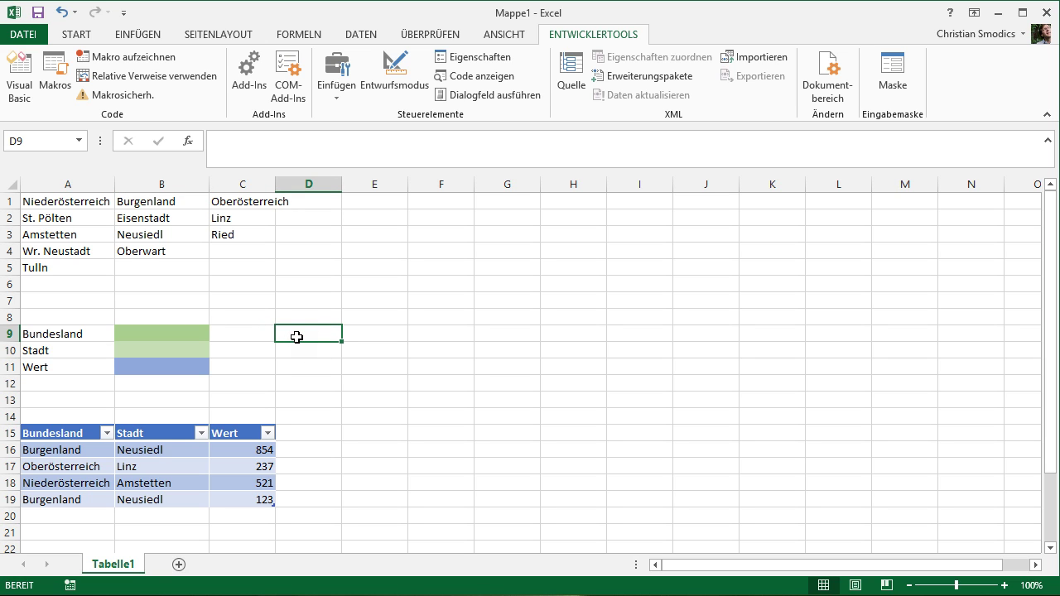
{"action": "left_click", "coordinate": [52, 94]}
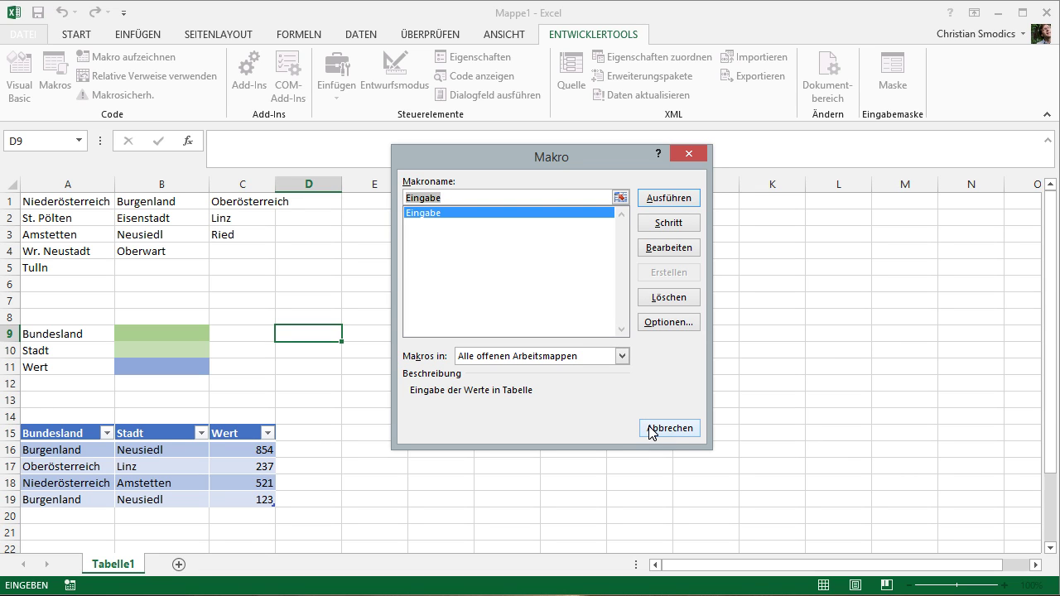
{"action": "left_click", "coordinate": [650, 428]}
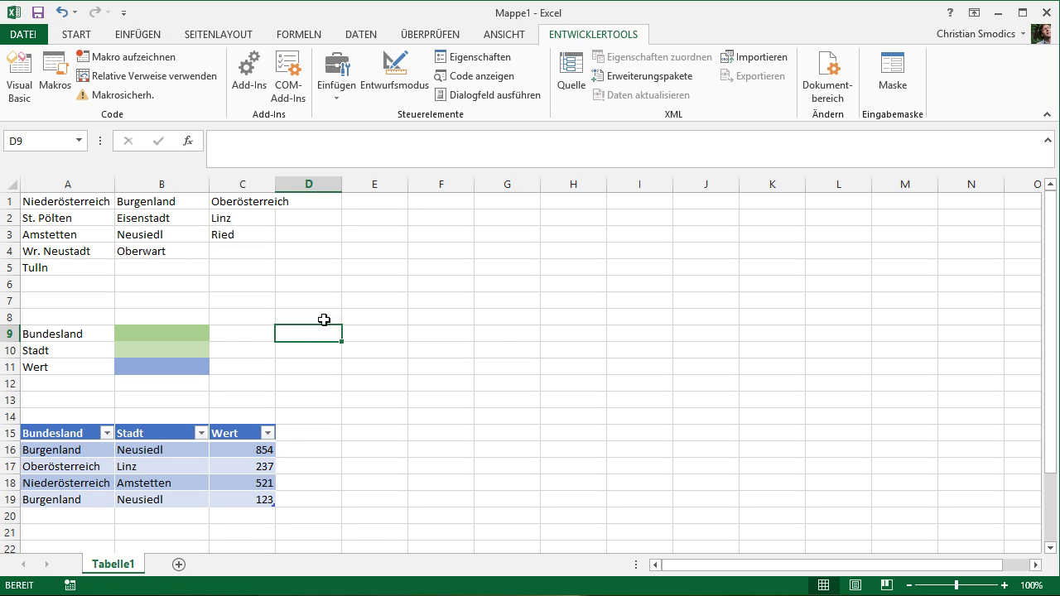
Draw an ellipse beside B9:B11 and give it a bevel preset from Formeffekte.
{"action": "left_click", "coordinate": [139, 35]}
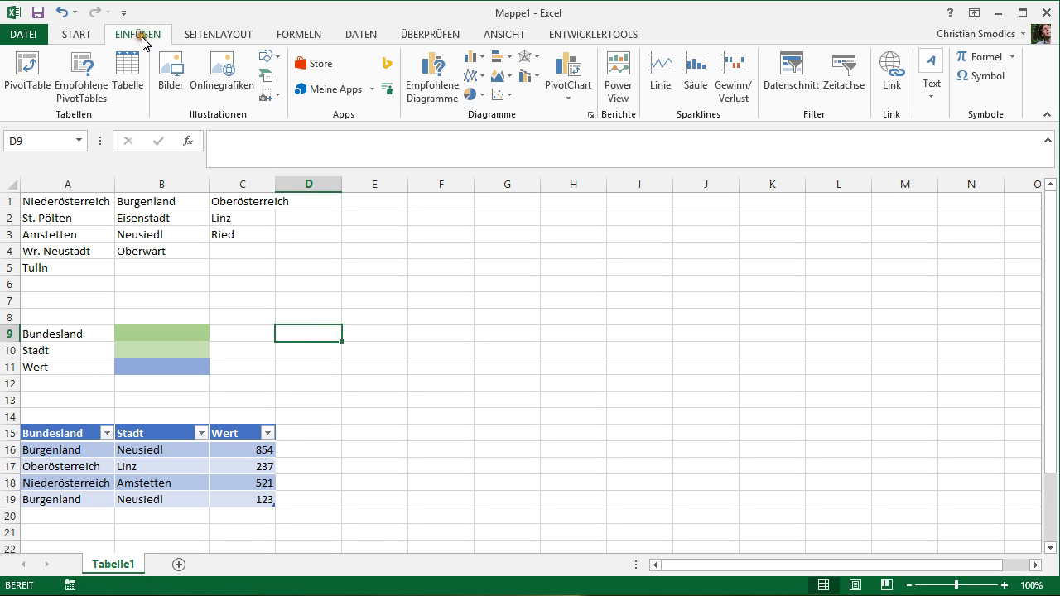
{"action": "left_click", "coordinate": [269, 56]}
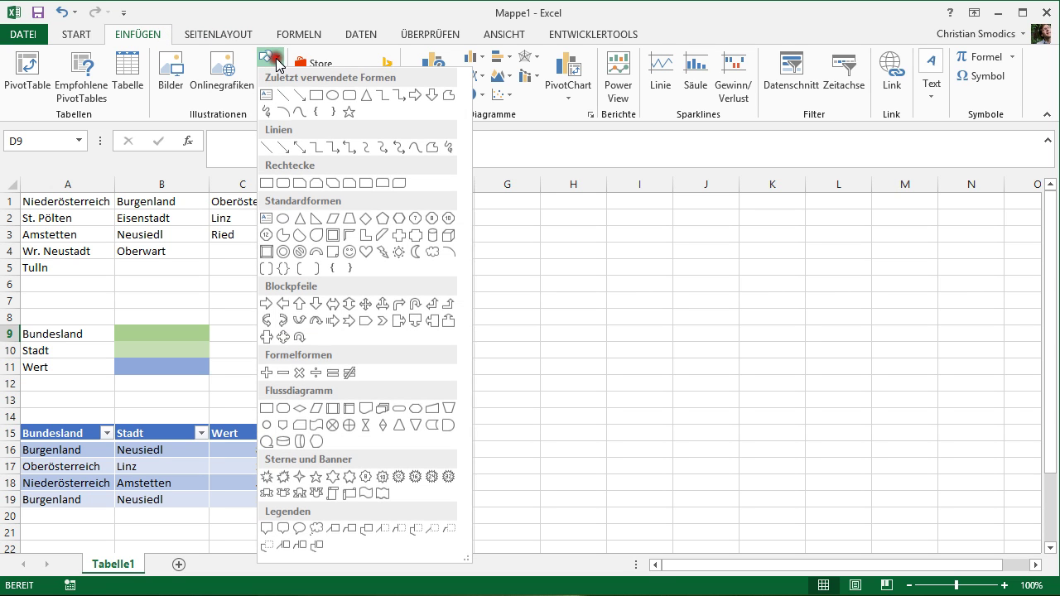
{"action": "left_click", "coordinate": [332, 97]}
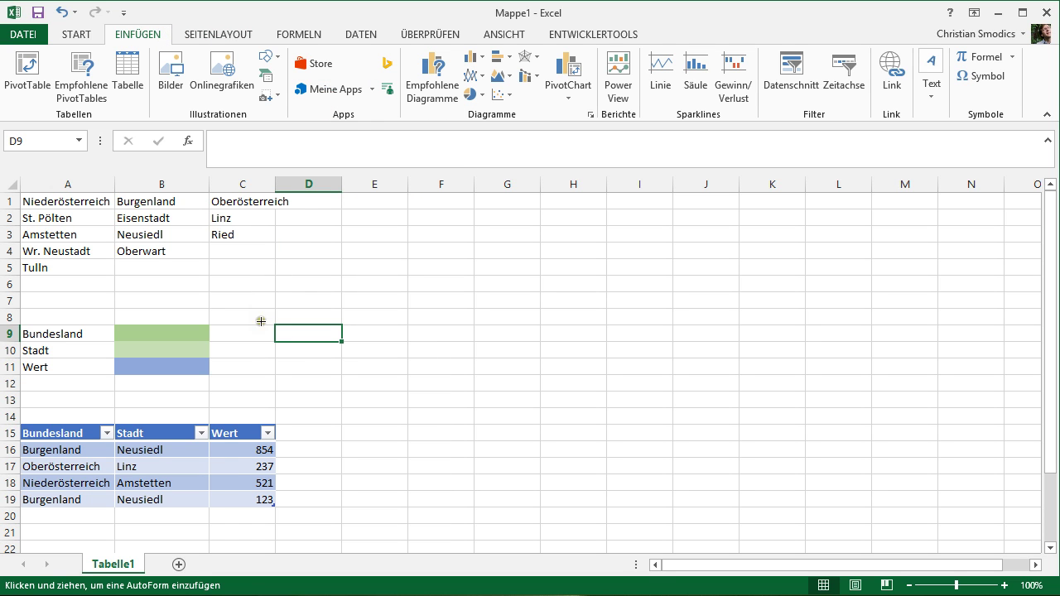
{"action": "left_click_drag", "start_coordinate": [260, 322], "coordinate": [402, 379]}
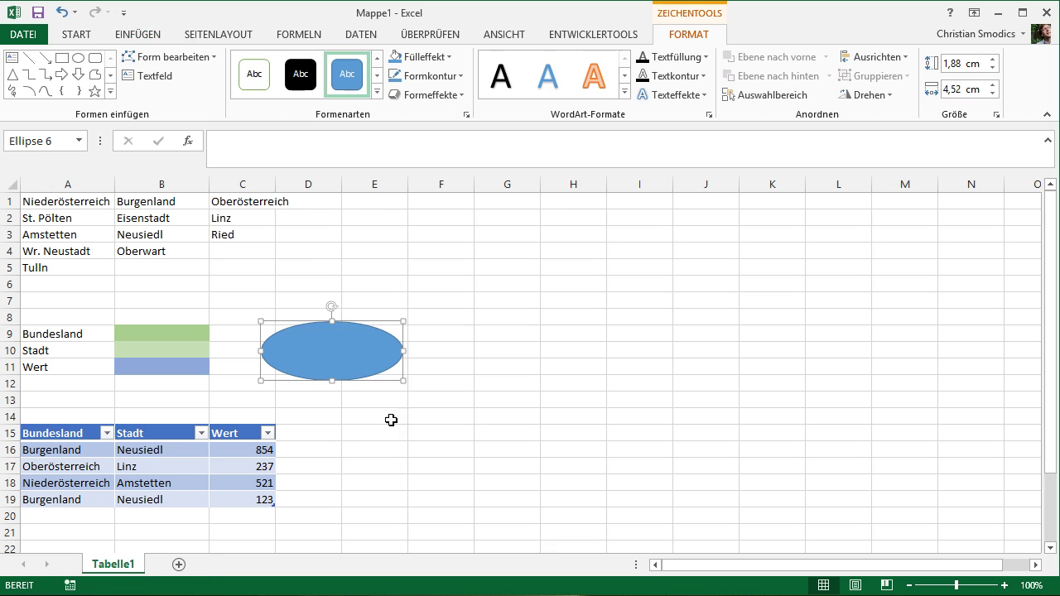
{"action": "left_click", "coordinate": [427, 95]}
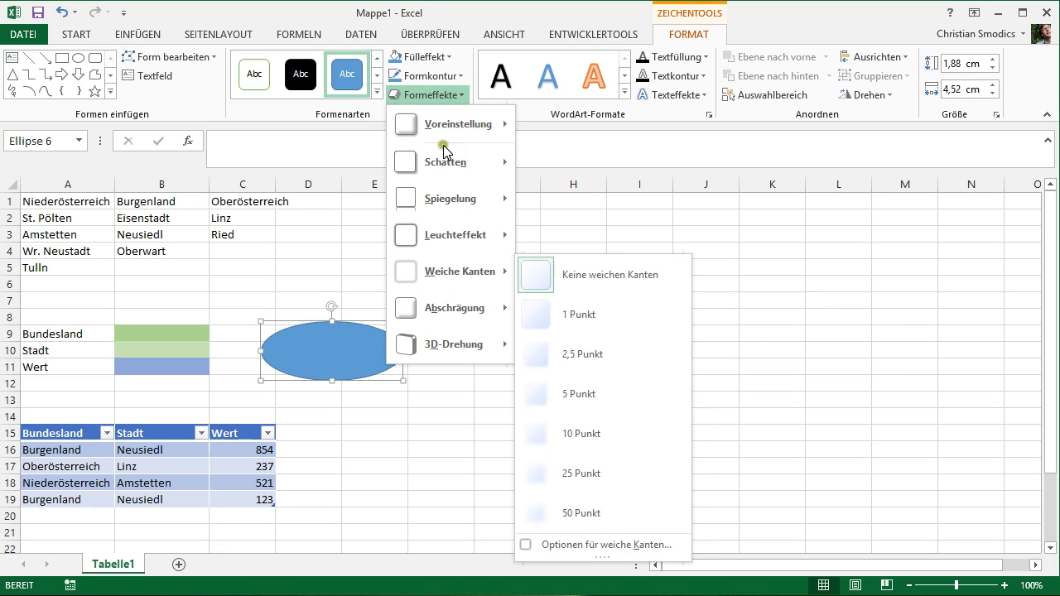
{"action": "mouse_move", "coordinate": [451, 124]}
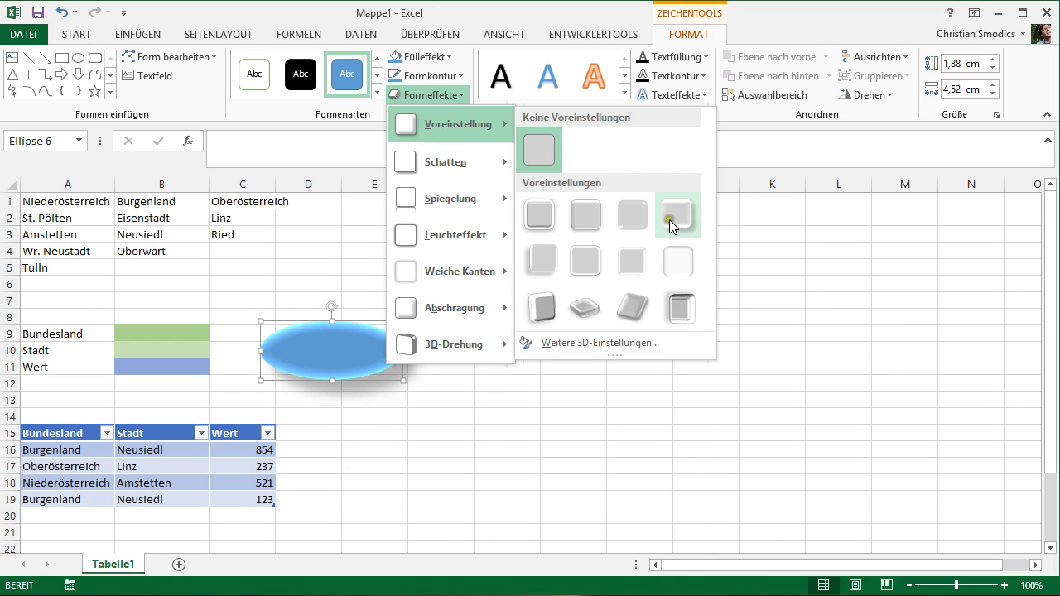
{"action": "left_click", "coordinate": [628, 223]}
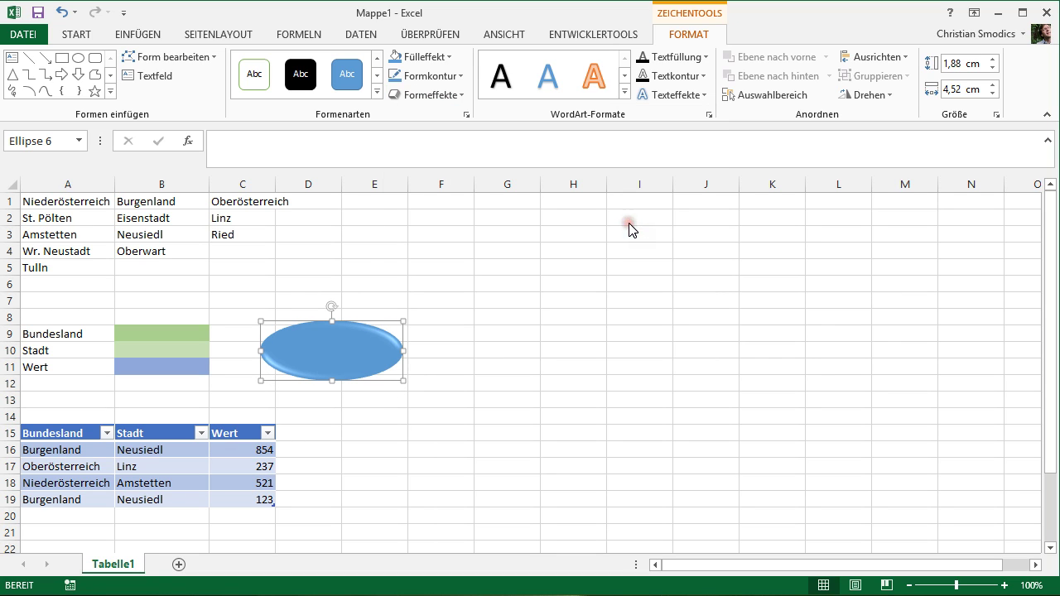
Write the label 'Eingabe in Liste' inside the ellipse.
{"action": "left_click", "coordinate": [19, 60]}
{"action": "left_click", "coordinate": [319, 357]}
{"action": "type", "text": "Einge"}
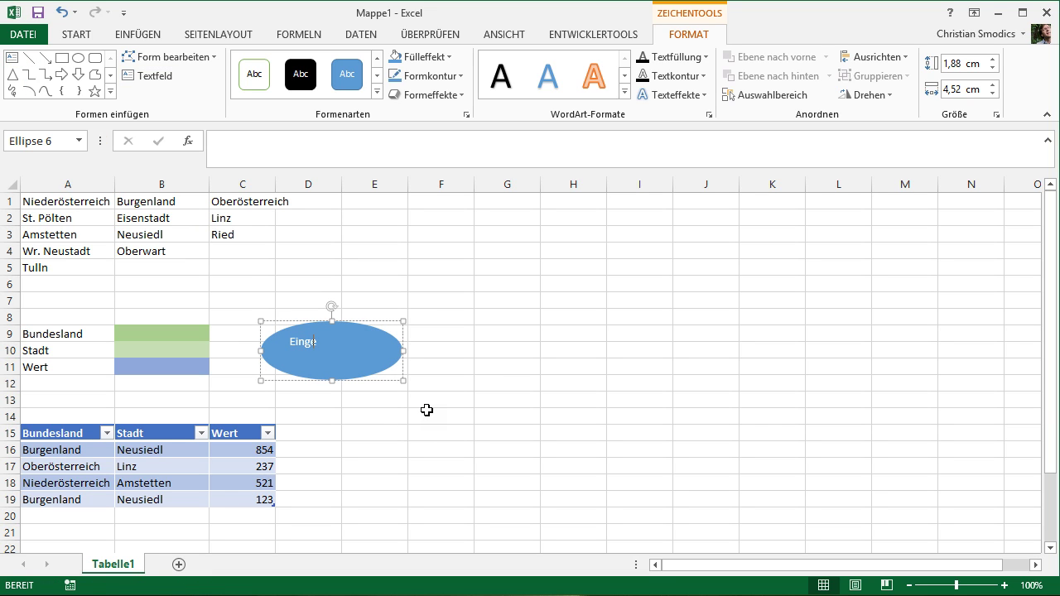
{"action": "key", "text": "BackSpace"}
{"action": "type", "text": "abe in Liste"}
{"action": "left_click", "coordinate": [427, 412]}
{"action": "left_click", "coordinate": [343, 374]}
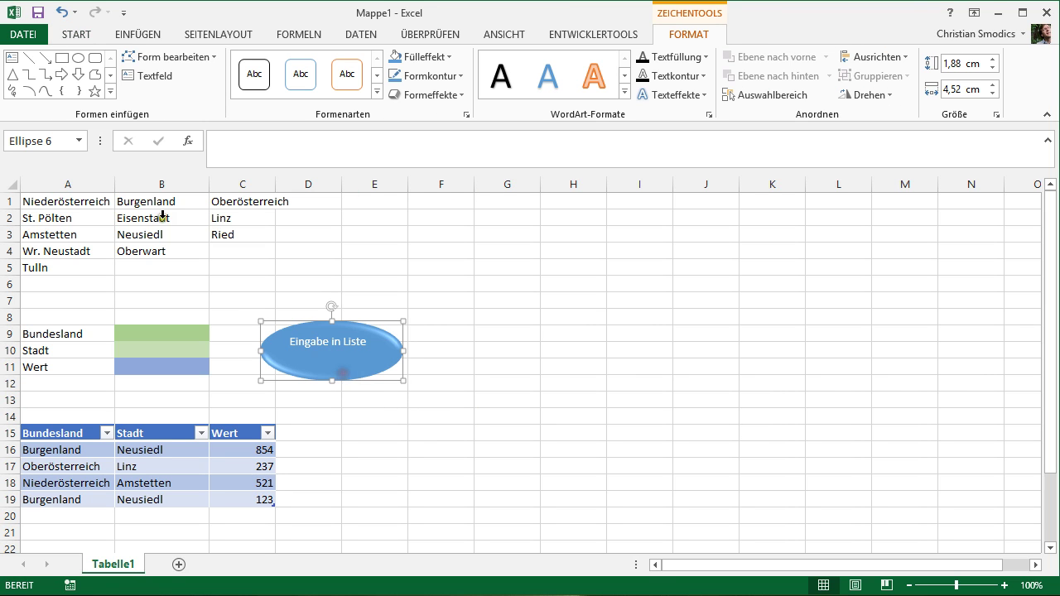
Centre the label both ways, make it bold 12-point, and nudge the ellipse up-left.
{"action": "left_click", "coordinate": [76, 34]}
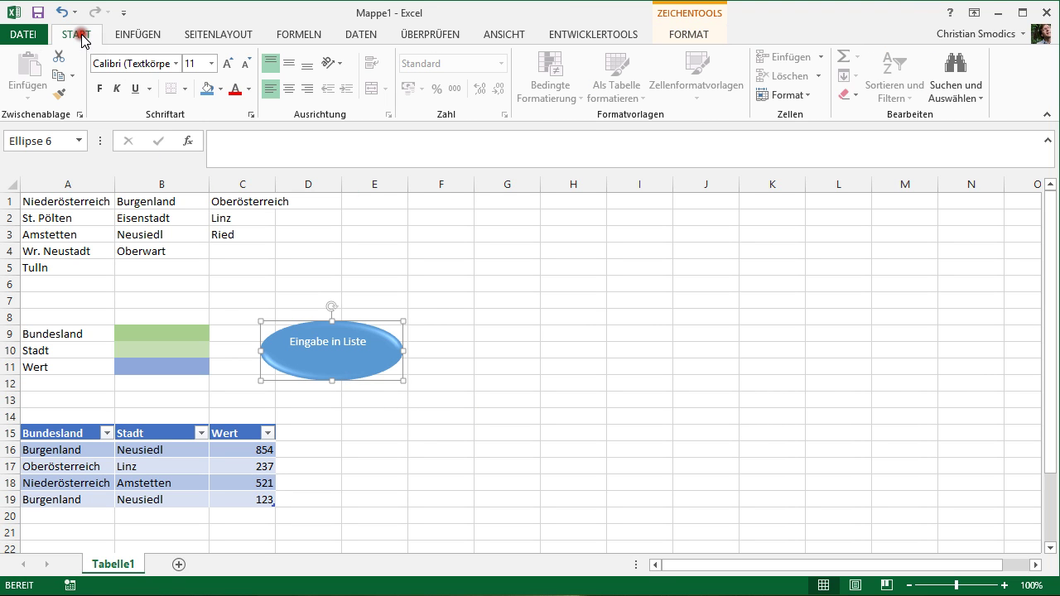
{"action": "left_click", "coordinate": [289, 63]}
{"action": "left_click", "coordinate": [290, 89]}
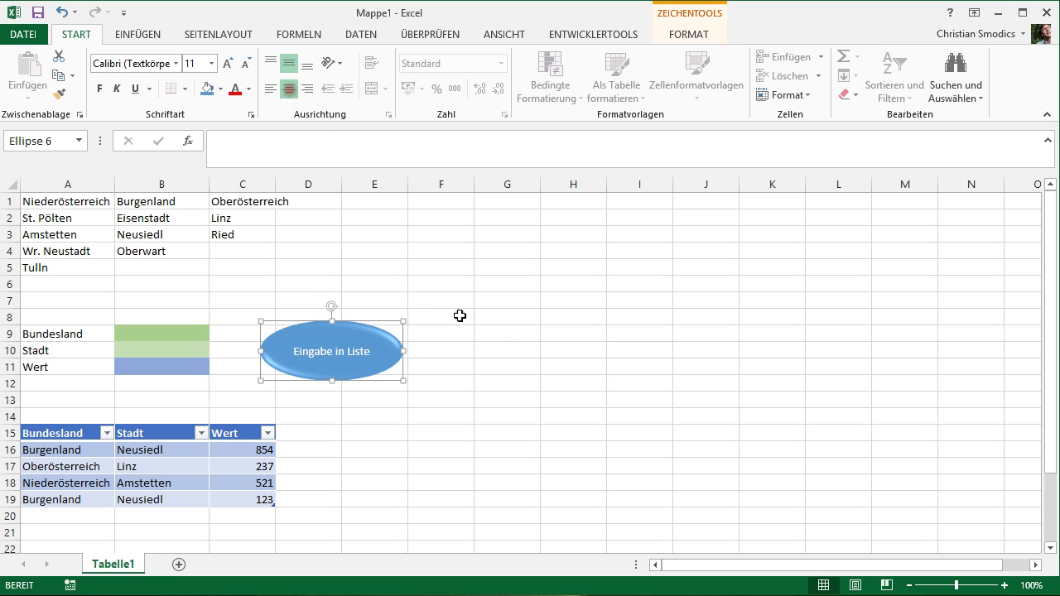
{"action": "left_click", "coordinate": [227, 63]}
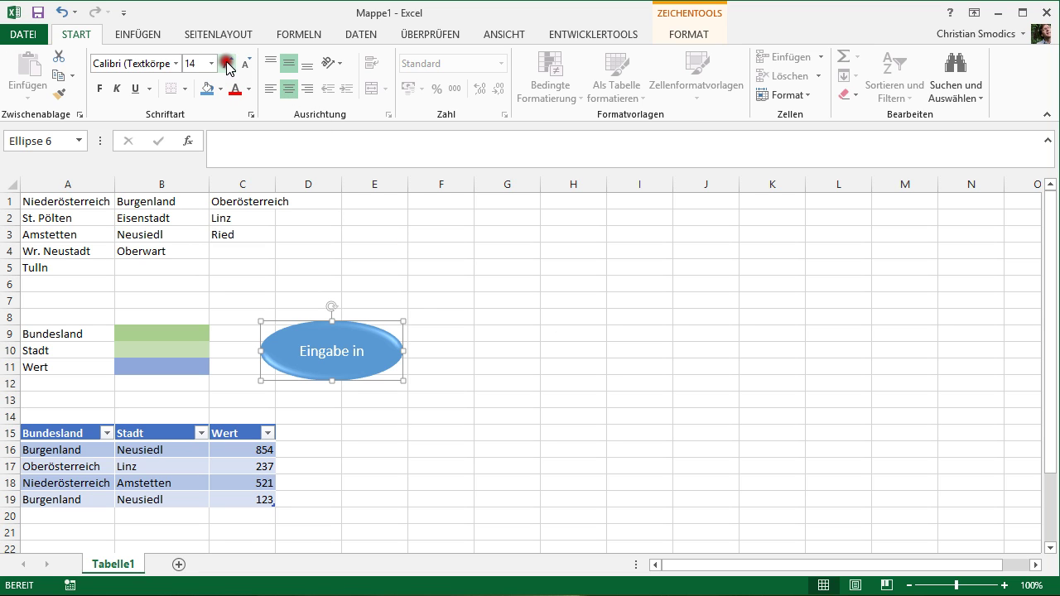
{"action": "left_click", "coordinate": [227, 63]}
{"action": "left_click", "coordinate": [245, 64]}
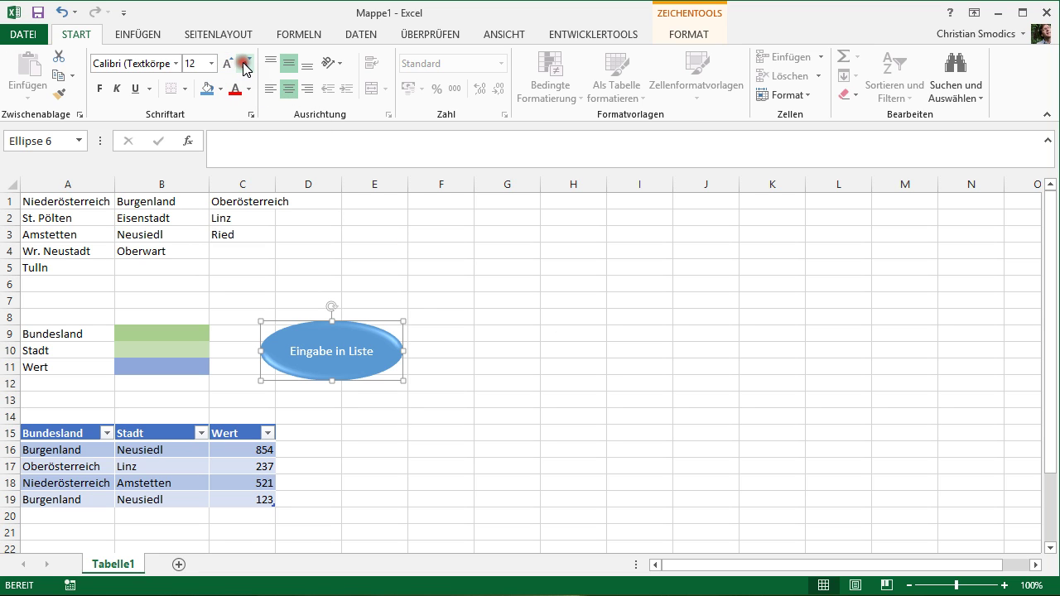
{"action": "left_click", "coordinate": [100, 89]}
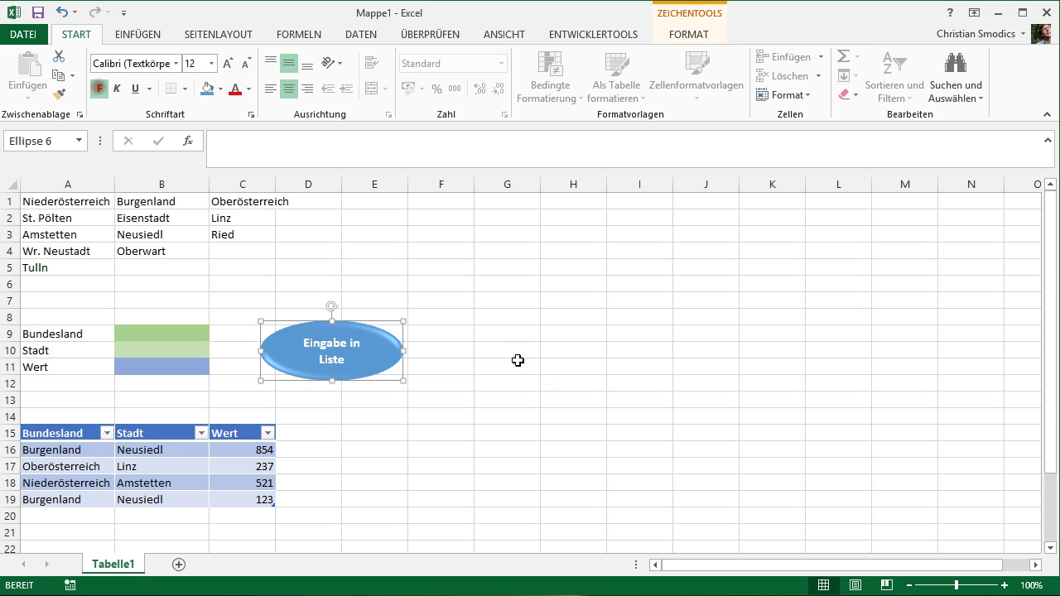
{"action": "left_click", "coordinate": [481, 414]}
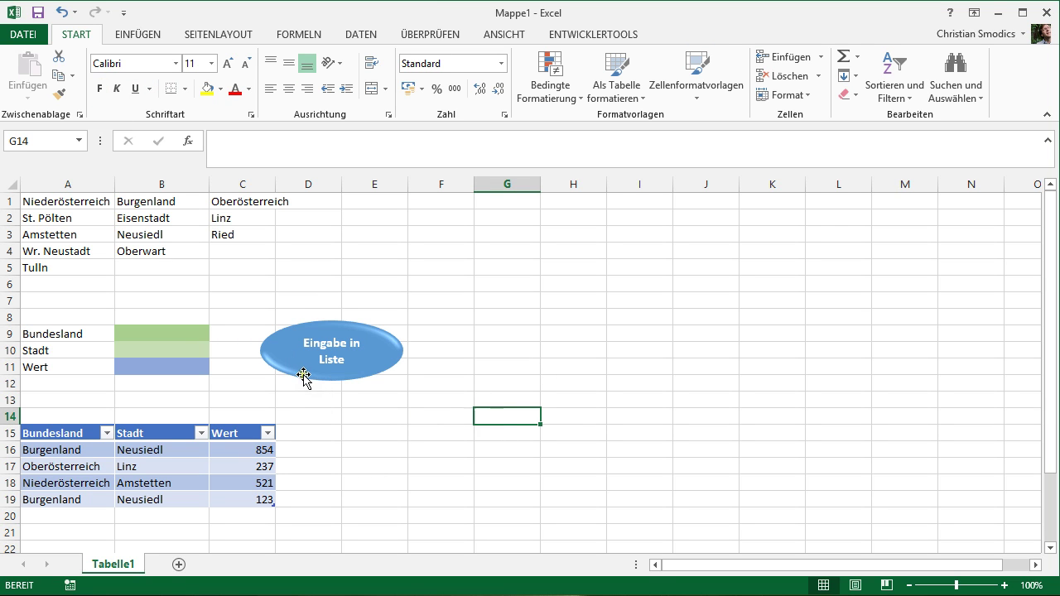
{"action": "left_click_drag", "start_coordinate": [302, 374], "coordinate": [288, 366]}
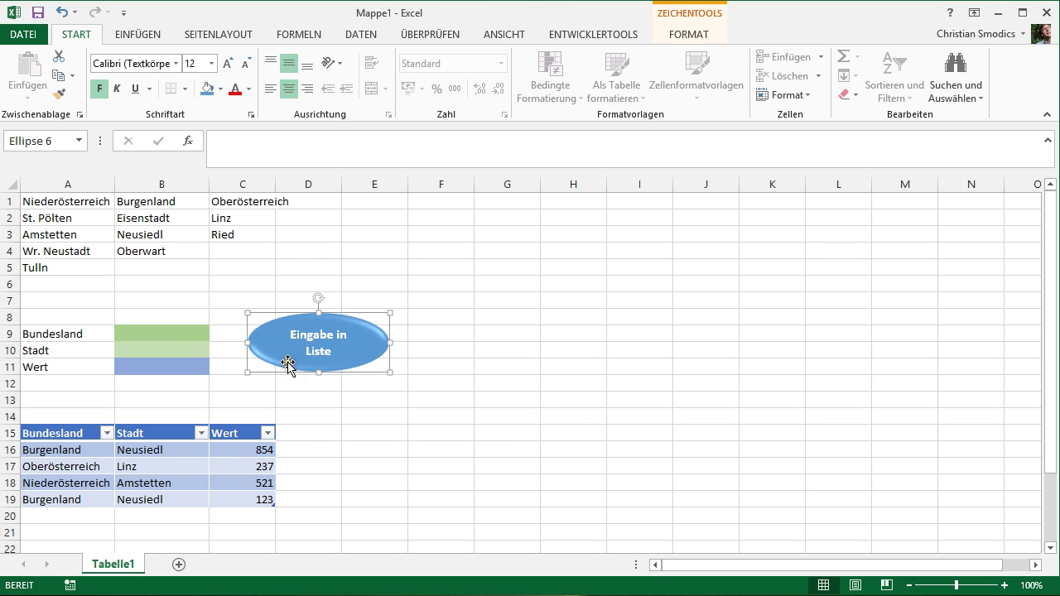
Assign the Eingabe macro to the 'Eingabe in Liste' ellipse through Makro zuweisen.
{"action": "right_click", "coordinate": [287, 365]}
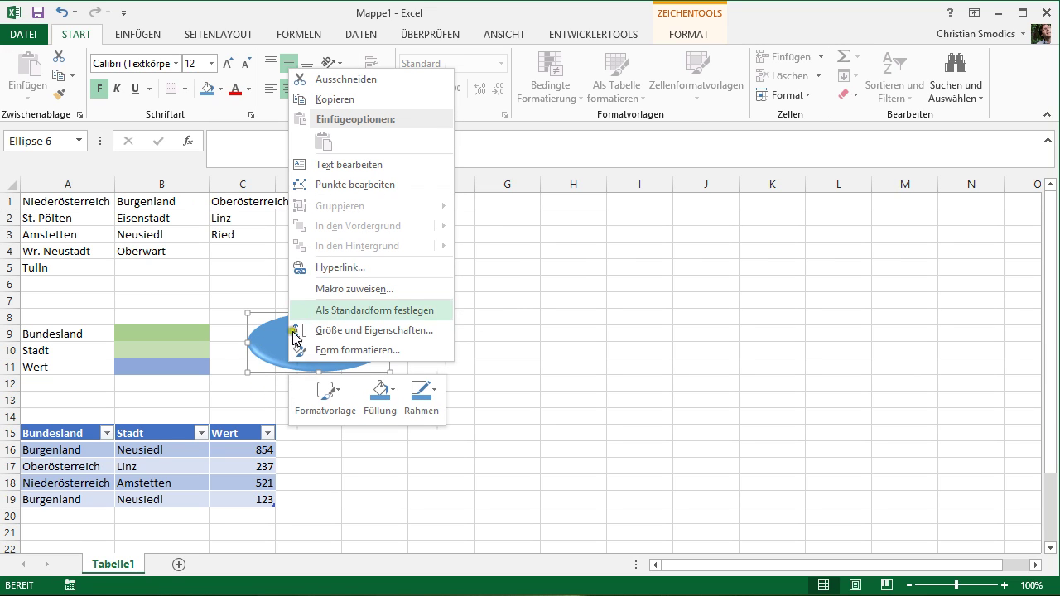
{"action": "left_click", "coordinate": [349, 295]}
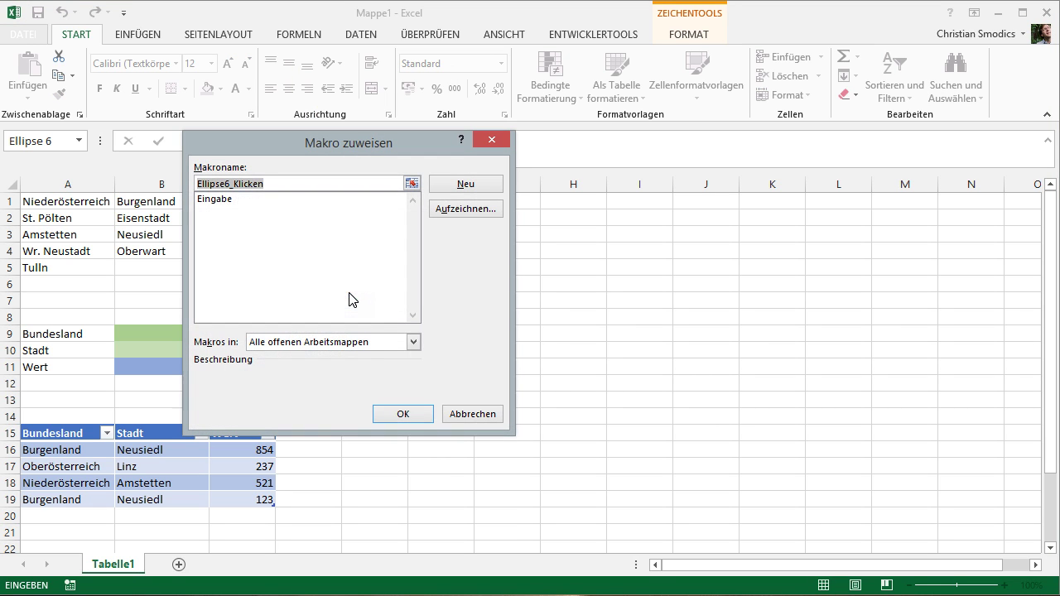
{"action": "left_click", "coordinate": [209, 202]}
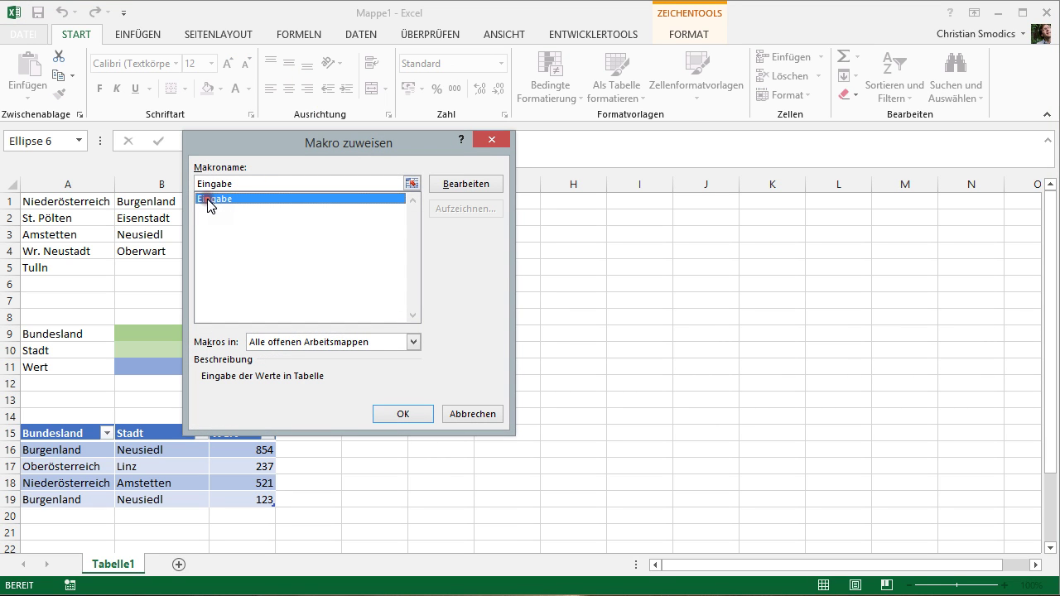
{"action": "left_click", "coordinate": [388, 416]}
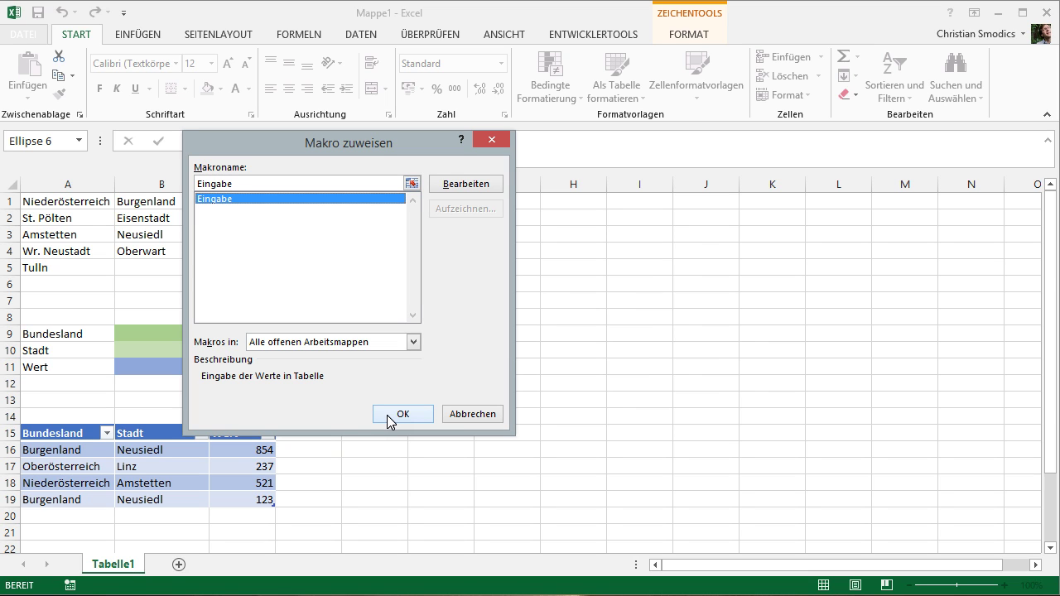
{"action": "left_click", "coordinate": [389, 416]}
{"action": "left_click", "coordinate": [389, 419]}
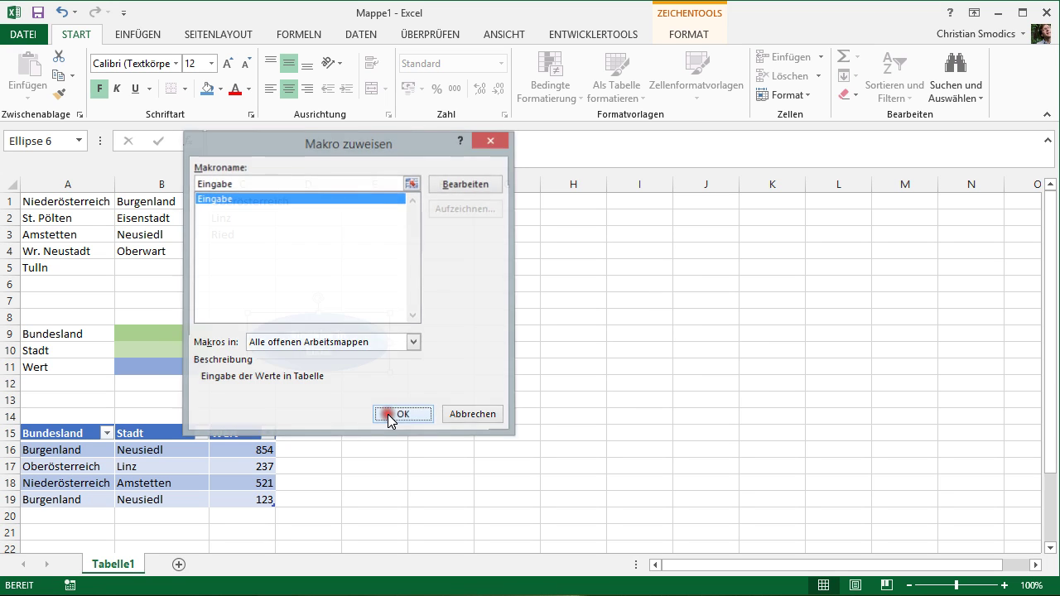
{"action": "left_click", "coordinate": [389, 417]}
{"action": "left_click", "coordinate": [169, 335]}
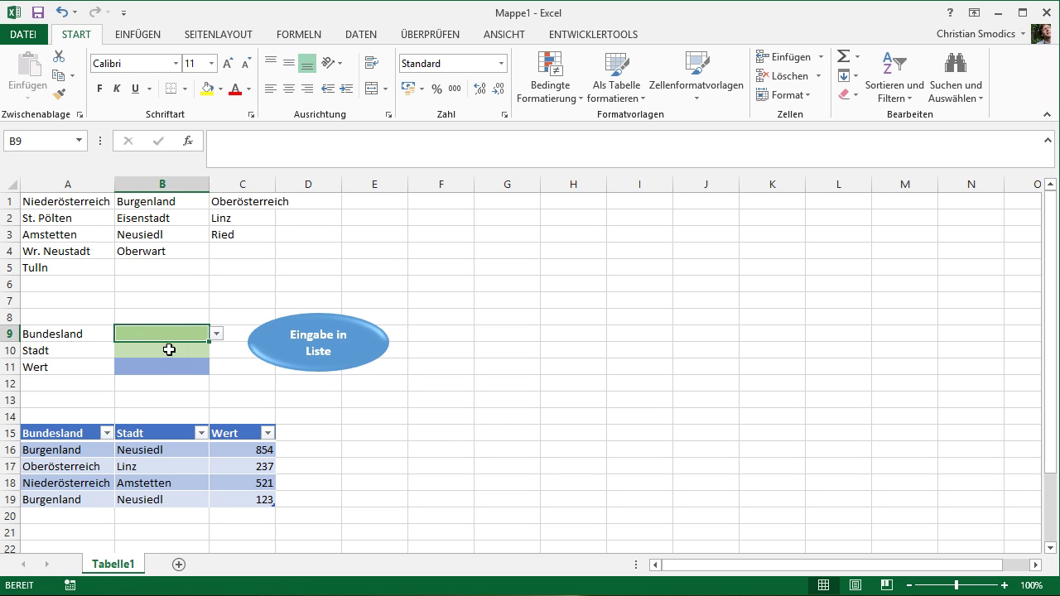
Choose Niederösterreich as Bundesland in B9 and Tulln as Stadt in B10.
{"action": "left_click", "coordinate": [216, 332]}
{"action": "left_click", "coordinate": [169, 347]}
{"action": "left_click", "coordinate": [156, 356]}
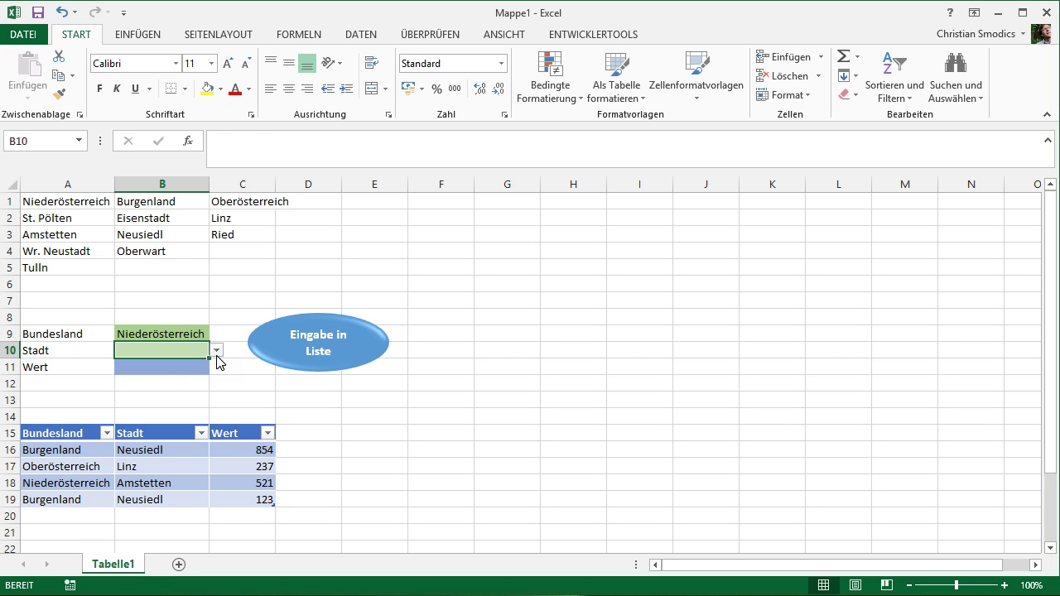
{"action": "left_click", "coordinate": [216, 351]}
{"action": "left_click", "coordinate": [144, 395]}
Enter 97 as Wert in B11, then run the 'Eingabe in Liste' button to add the row.
{"action": "left_click", "coordinate": [134, 362]}
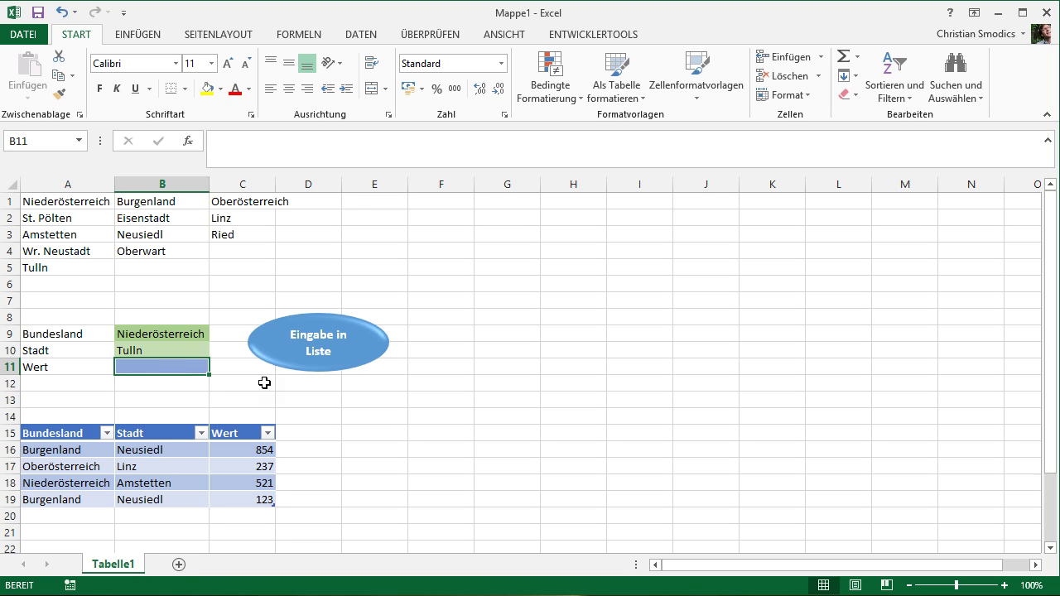
{"action": "type", "text": "97"}
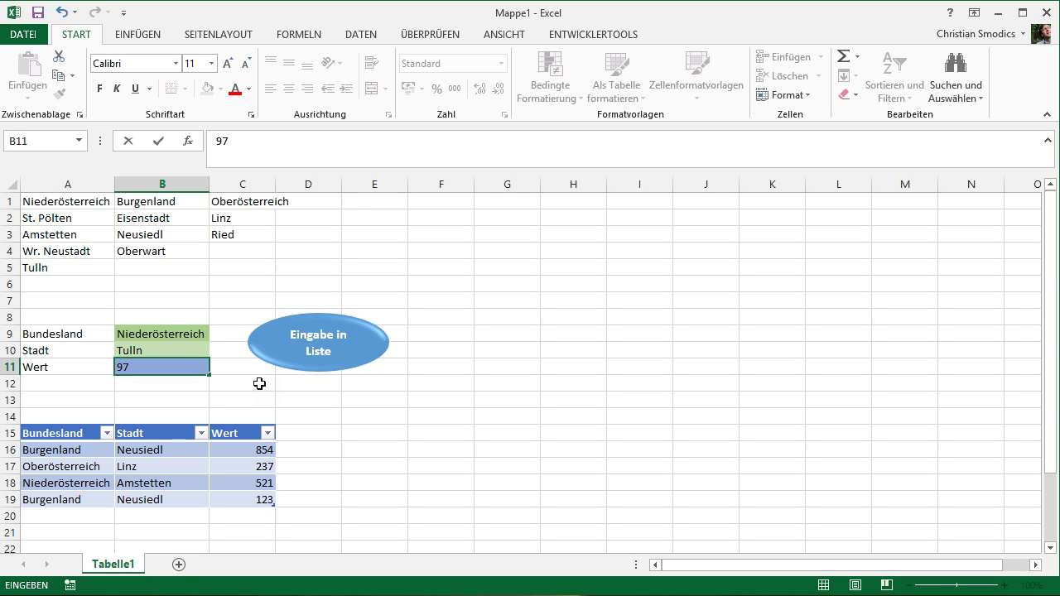
{"action": "key", "text": "Return"}
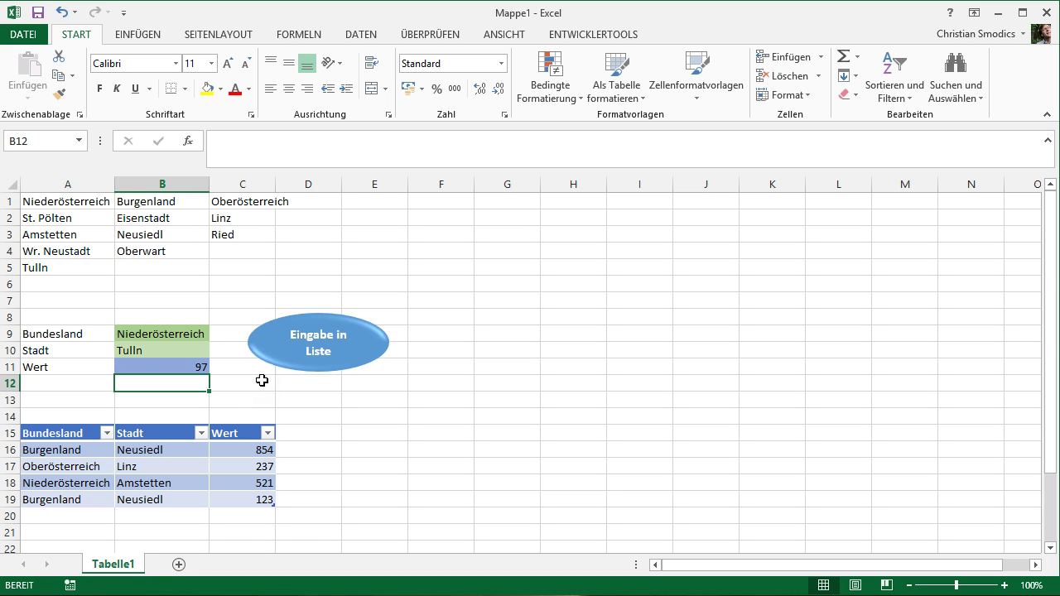
{"action": "left_click", "coordinate": [320, 347]}
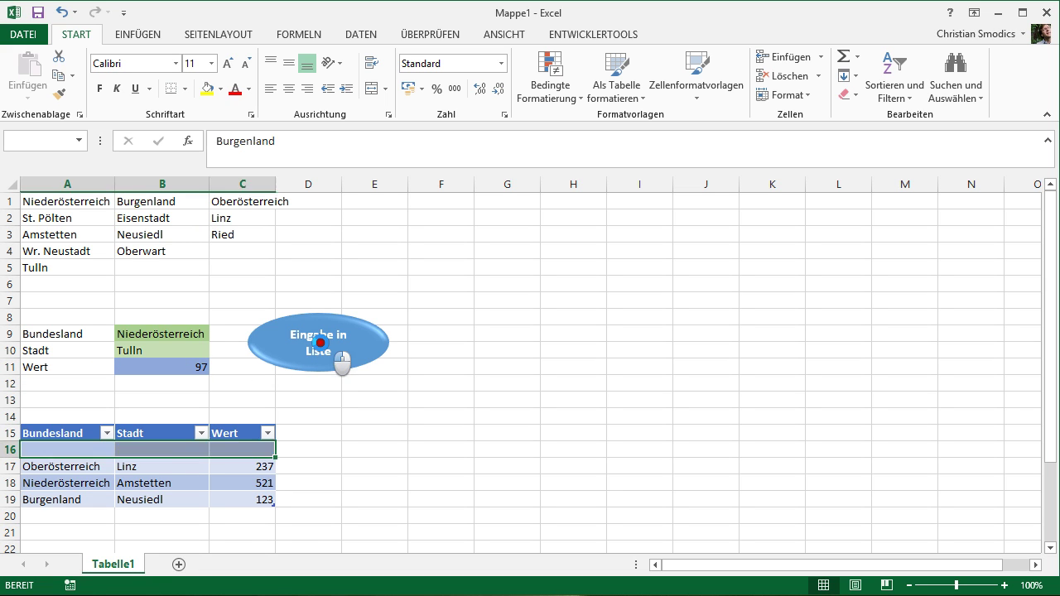